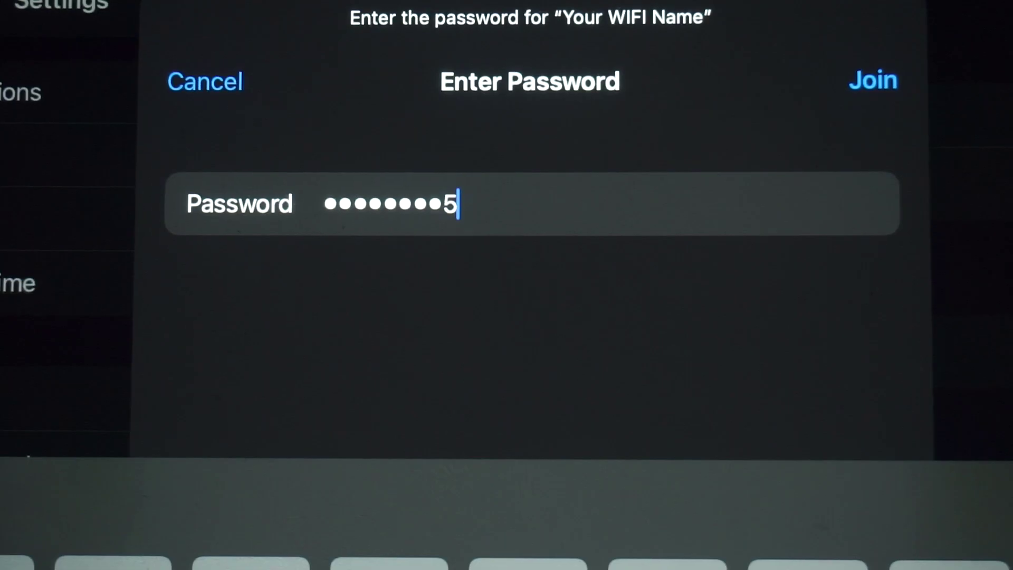
# Step: Join the 'Your WIFI Name' network using the password entered on the tablet
pyautogui.click(873, 81)
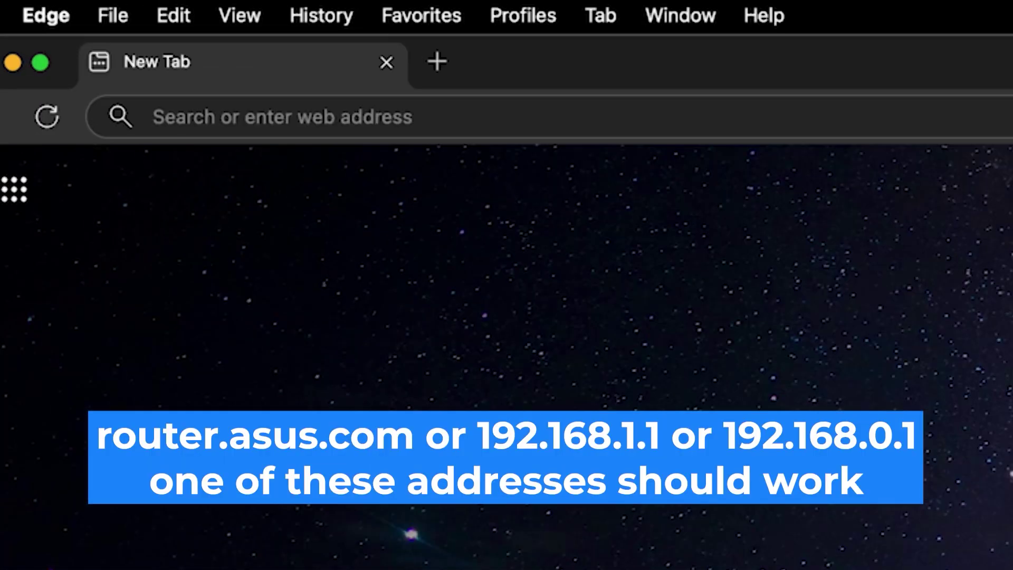
# Step: Load the router admin address 192.168.0.1 in Edge
pyautogui.click(153, 116)
pyautogui.write('192')
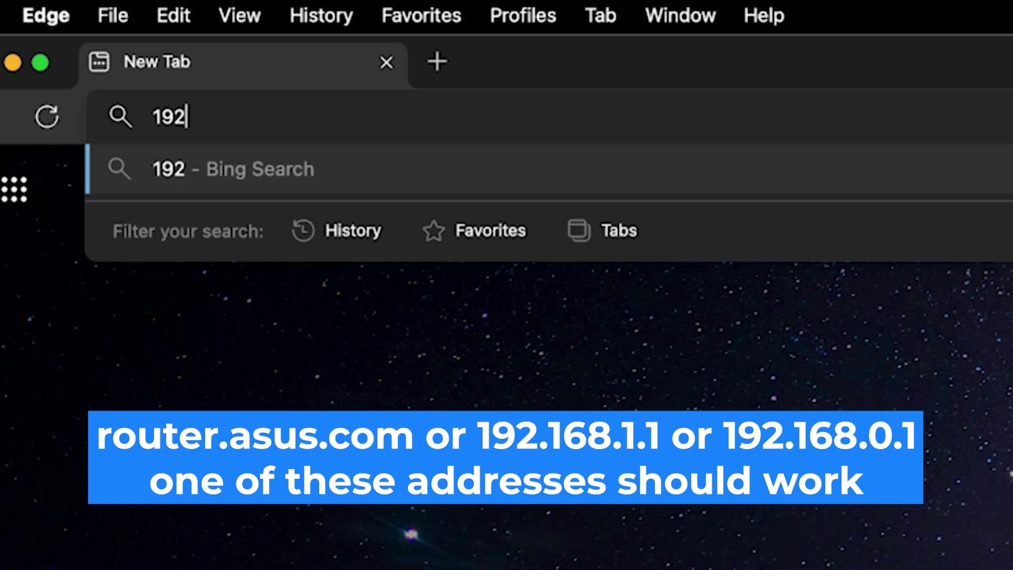
pyautogui.write('.168.0')
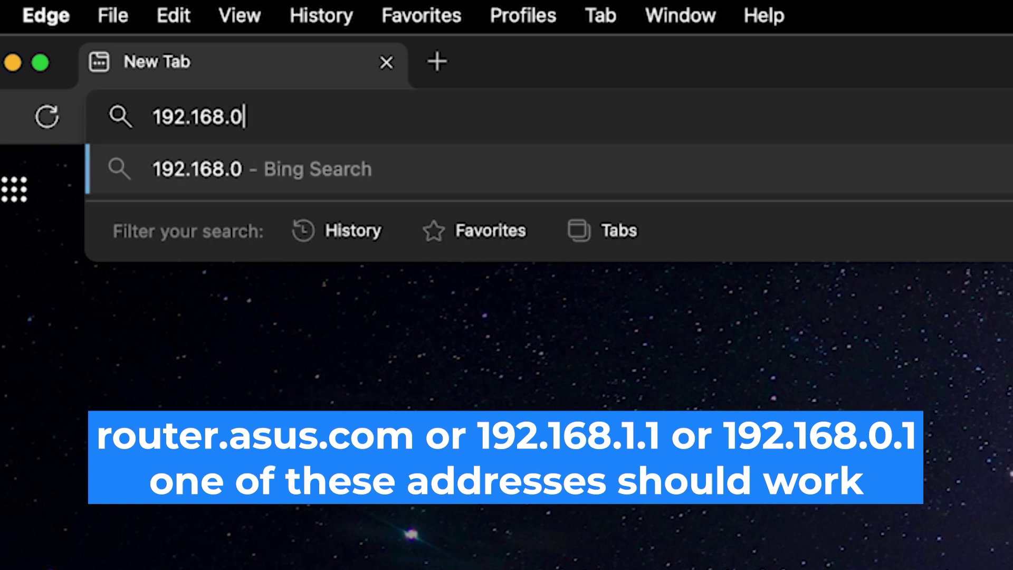
pyautogui.write('.1')
pyautogui.press('Return')
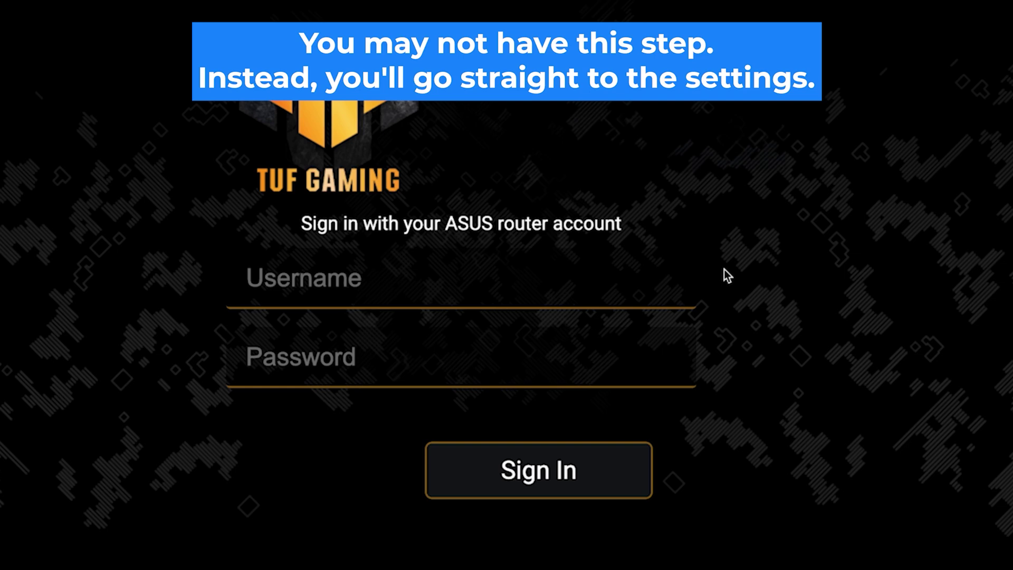
# Step: Enter username 'admin' and the administrator password, then submit the login
pyautogui.click(670, 291)
pyautogui.write('ad')
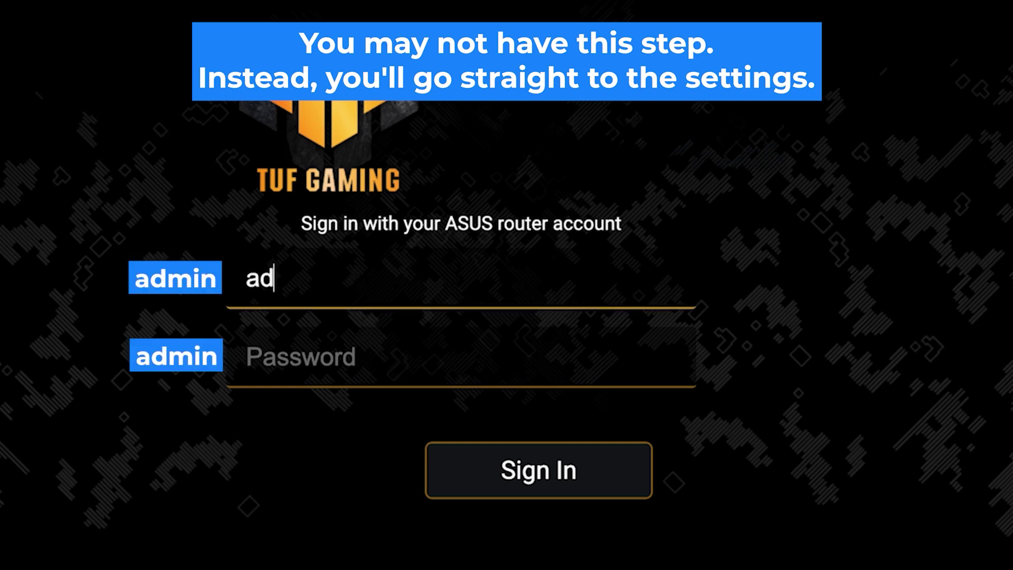
pyautogui.write('min')
pyautogui.click(248, 357)
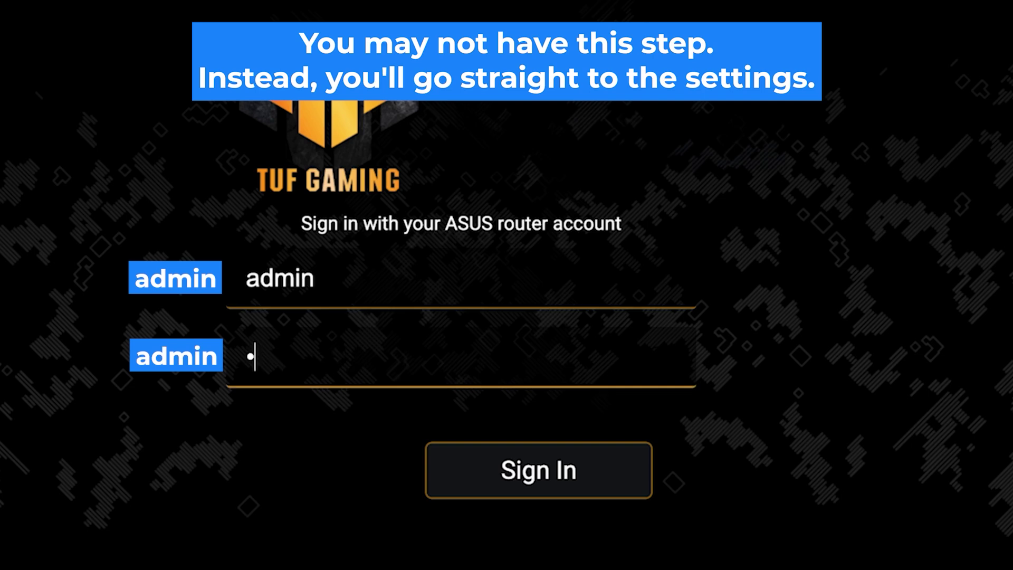
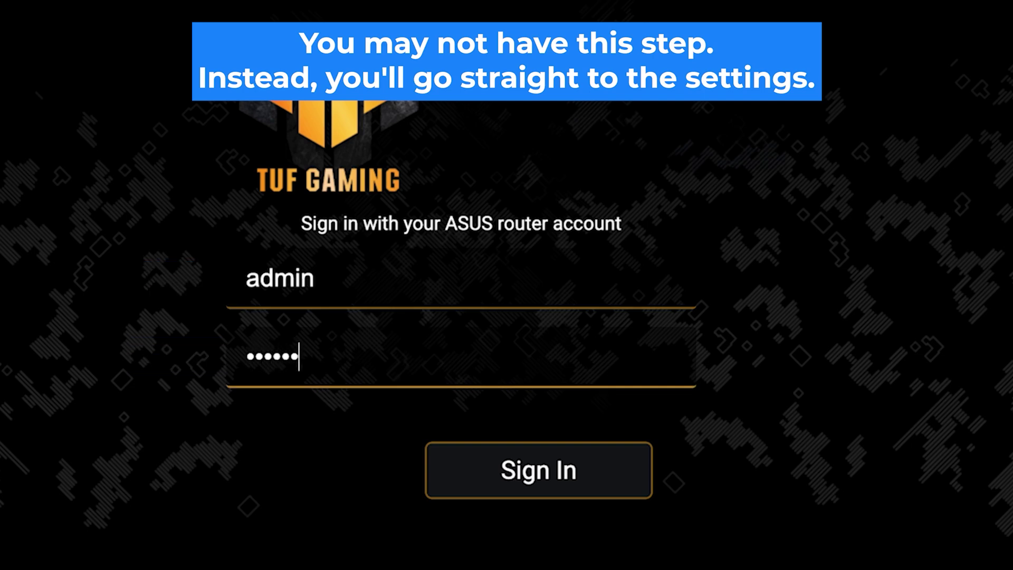
pyautogui.click(545, 484)
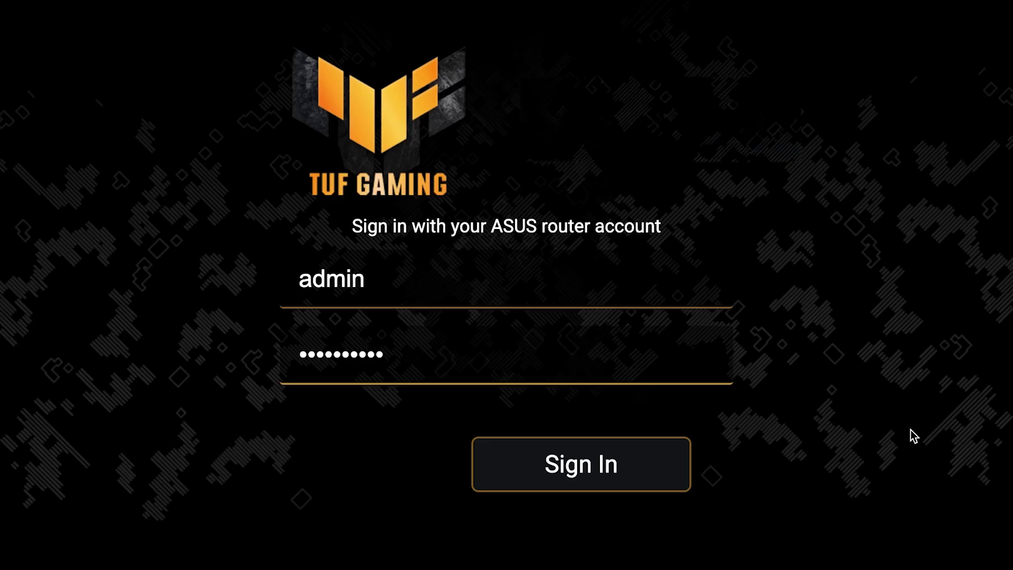
# Step: Retry the sign-in with the corrected administrator password
pyautogui.click(607, 481)
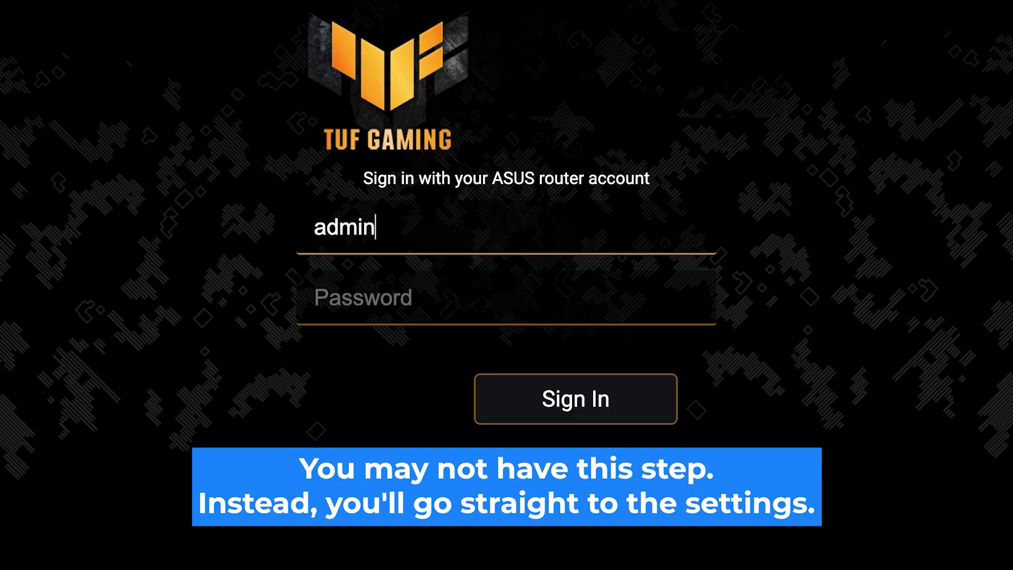
pyautogui.press('Tab')
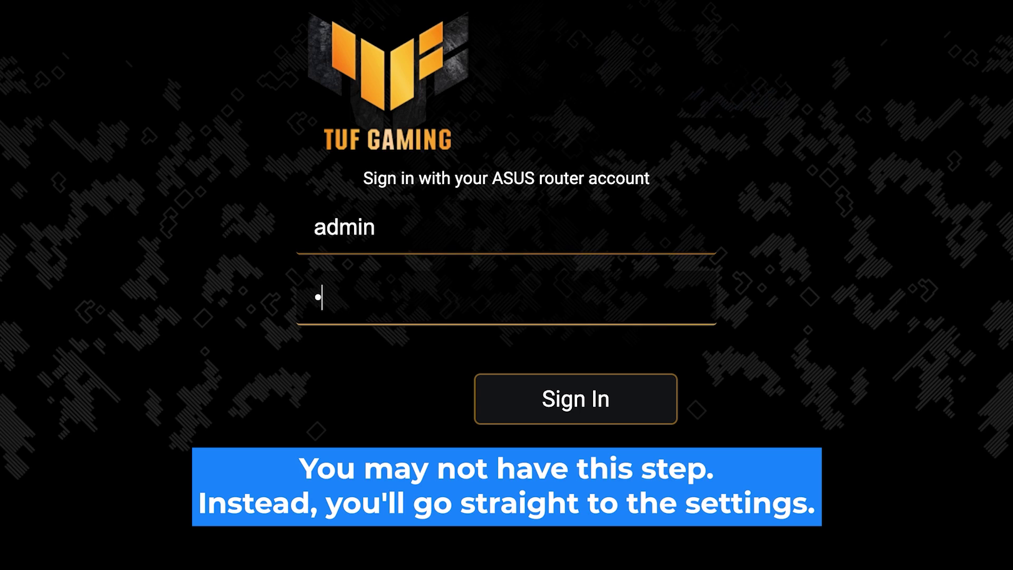
pyautogui.click(582, 416)
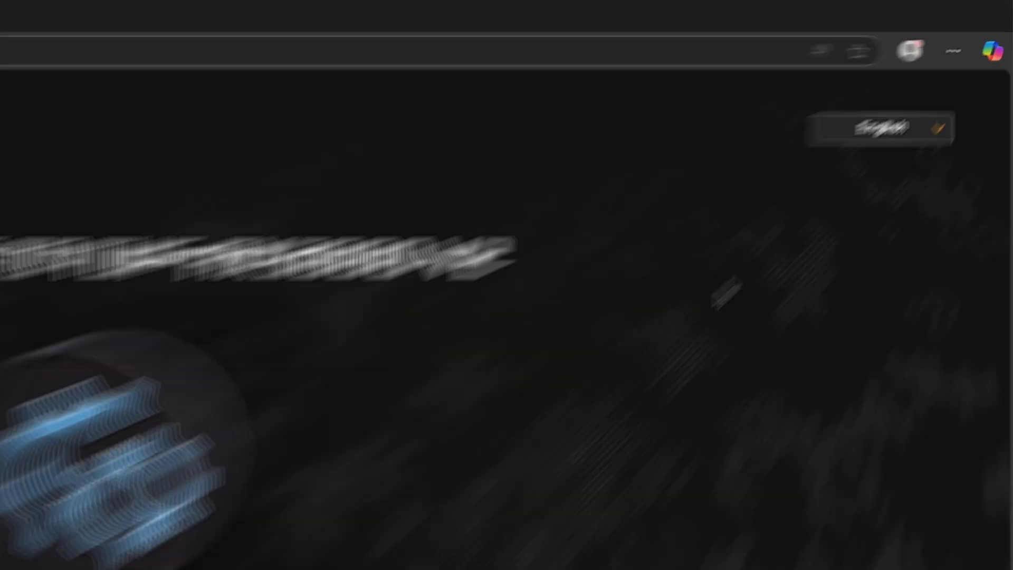
# Step: Check the interface language options, then answer No to the ISP special-requirement question
pyautogui.click(961, 93)
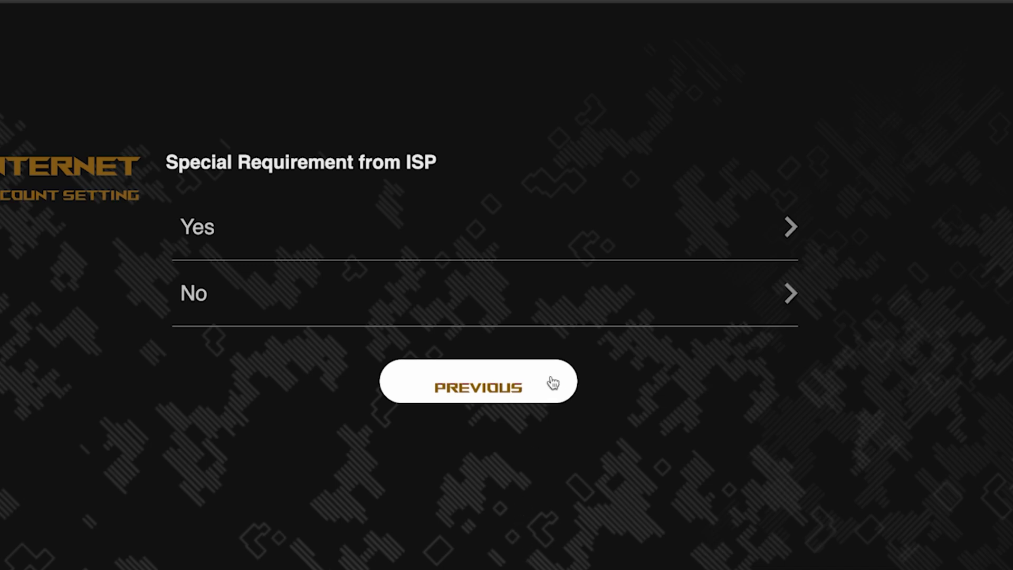
pyautogui.click(282, 294)
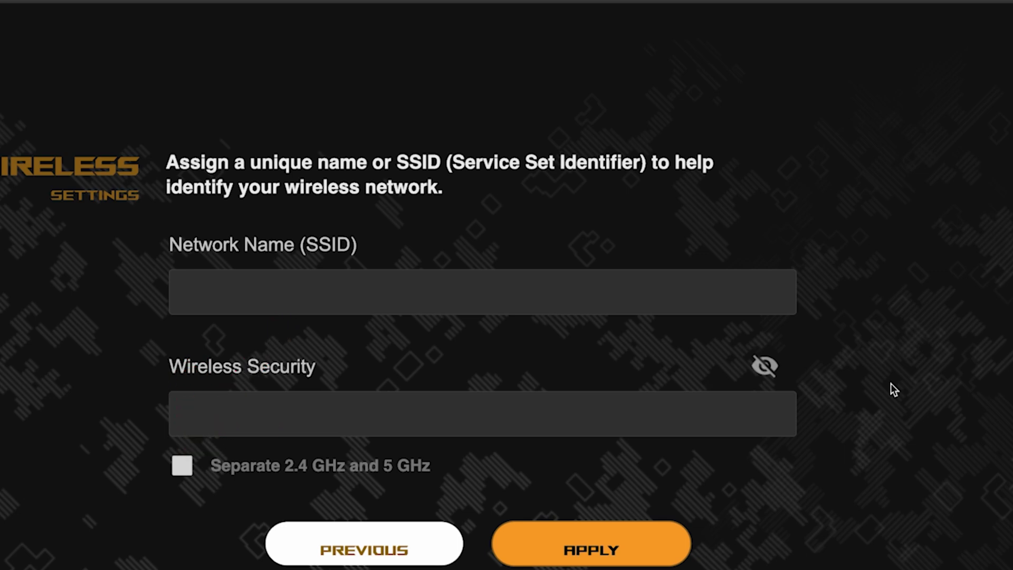
# Step: Separate 2.4/5 GHz bands, name the 2.4 GHz network 'asus', set and verify its Wi-Fi password, then apply
pyautogui.click(182, 466)
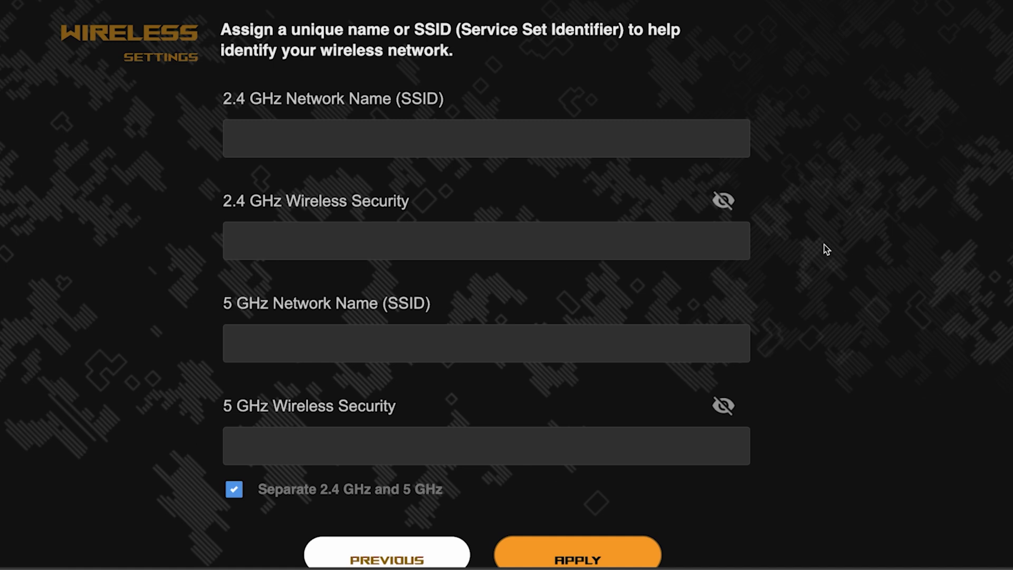
pyautogui.click(445, 138)
pyautogui.write('asus')
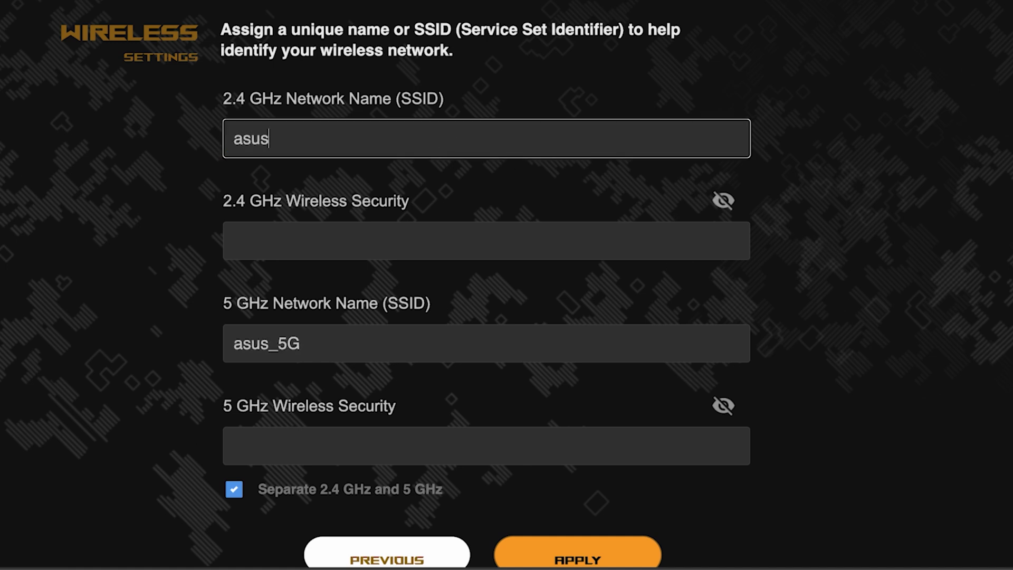
pyautogui.click(387, 232)
pyautogui.write('••')
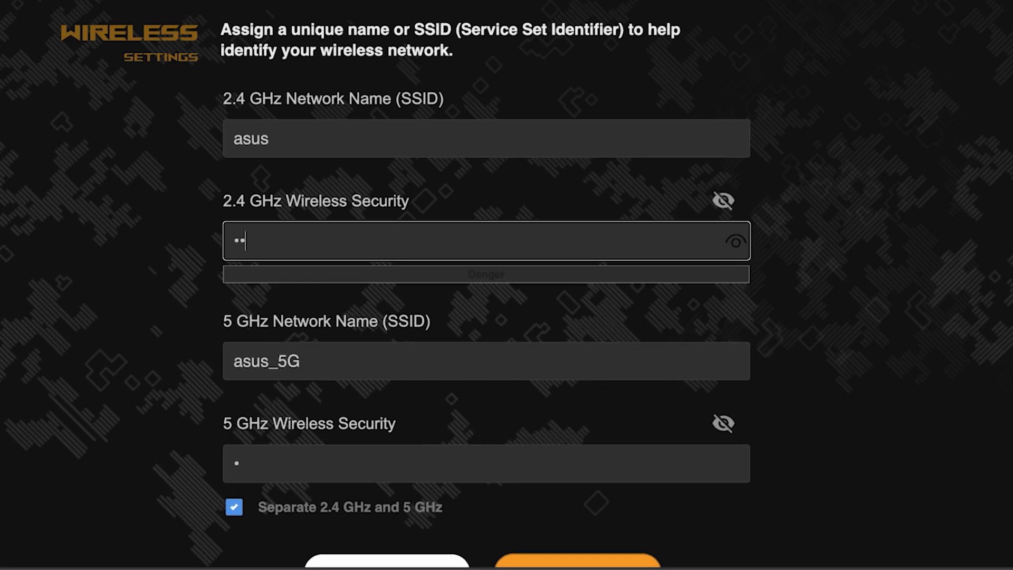
pyautogui.write('•••••••')
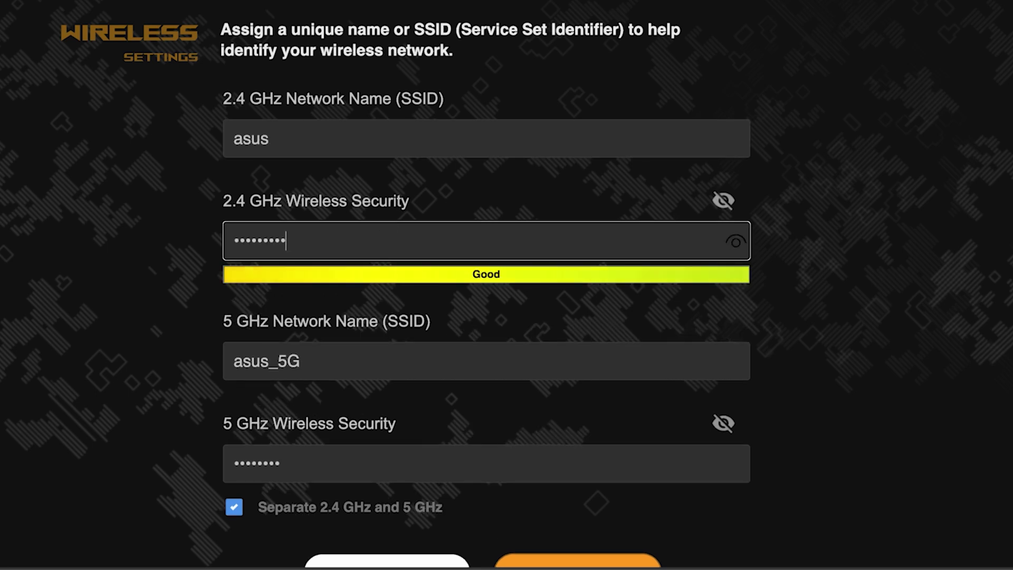
pyautogui.write('•')
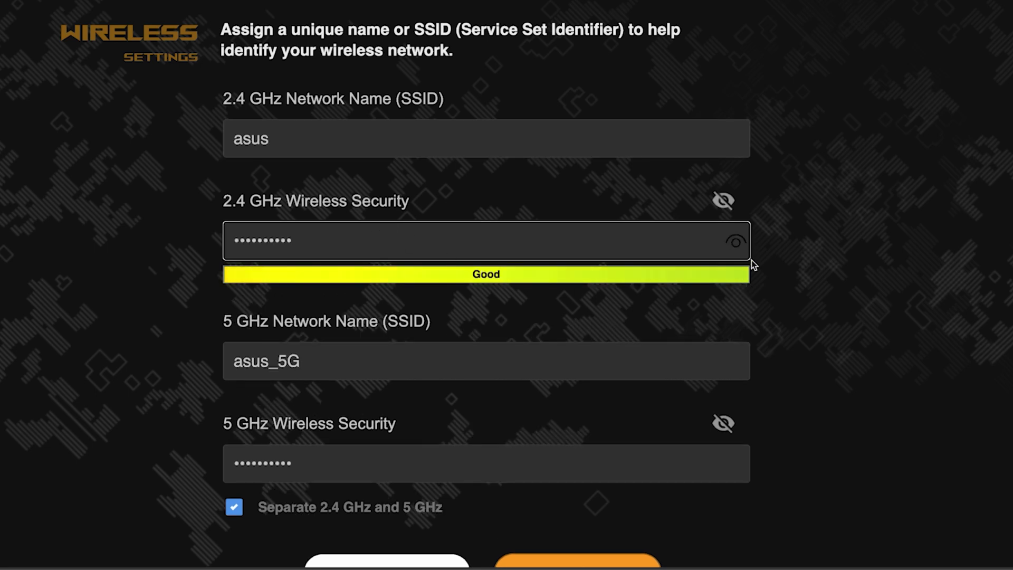
pyautogui.click(737, 243)
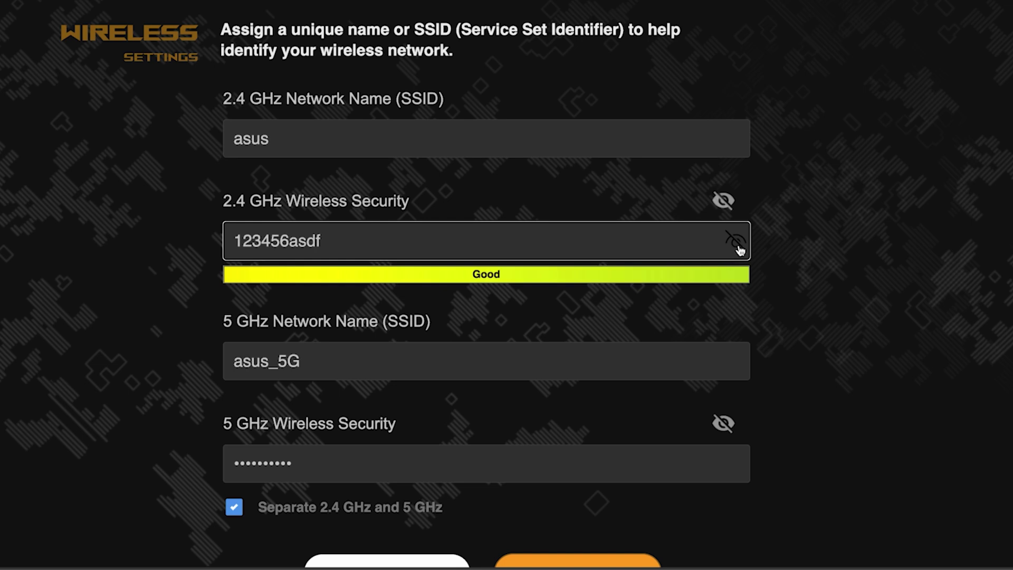
pyautogui.click(739, 247)
pyautogui.scroll(-3, 819, 303)
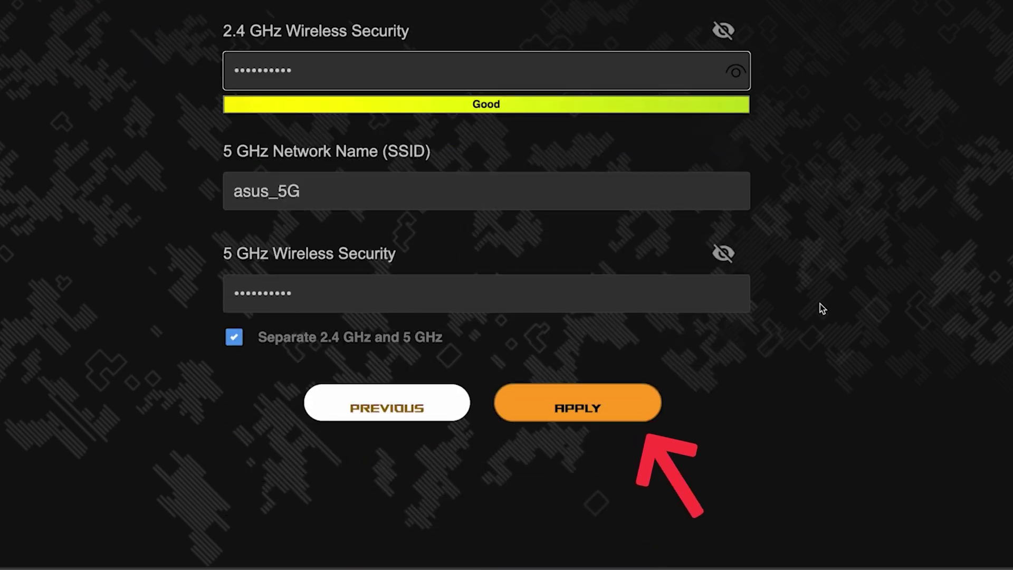
pyautogui.click(592, 403)
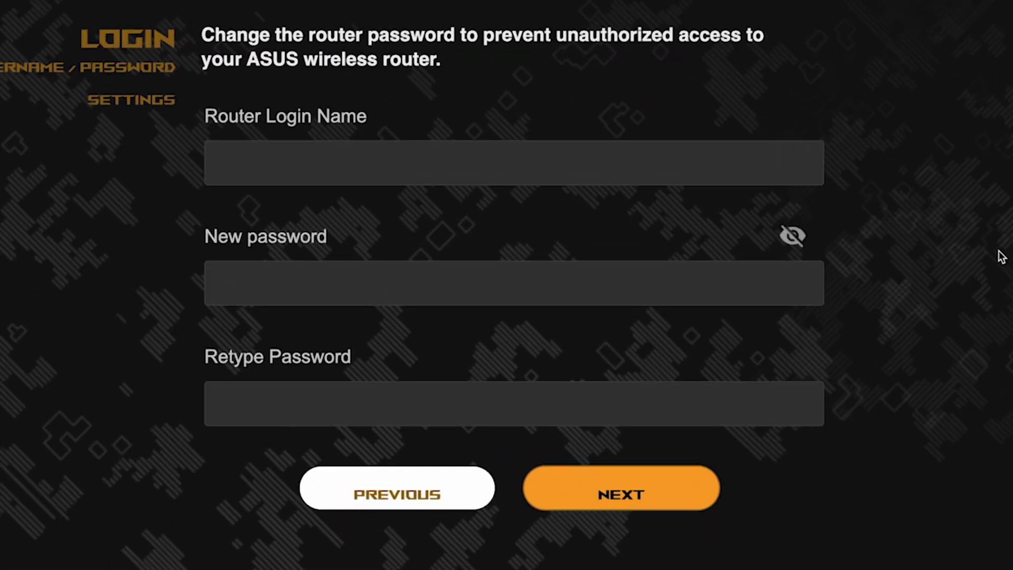
# Step: Set the router login name to 'admin', enter the new password twice, verifying each, and save
pyautogui.click(638, 165)
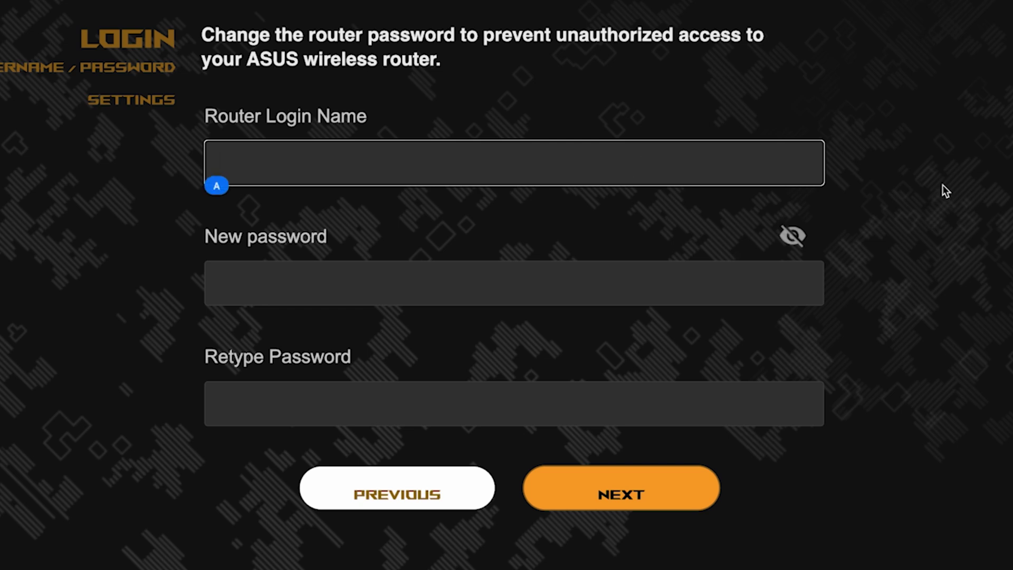
pyautogui.write('admin')
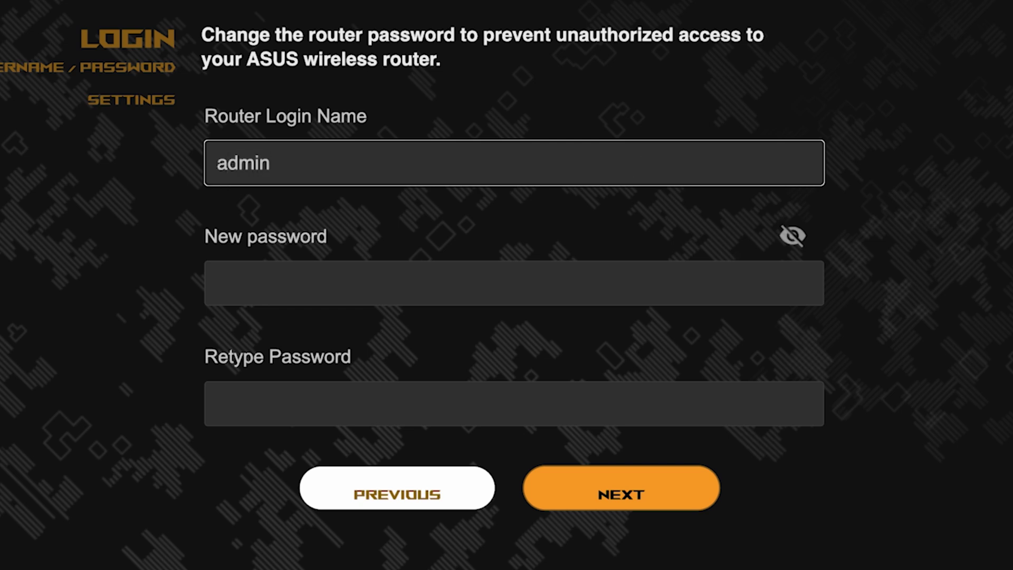
pyautogui.click(626, 290)
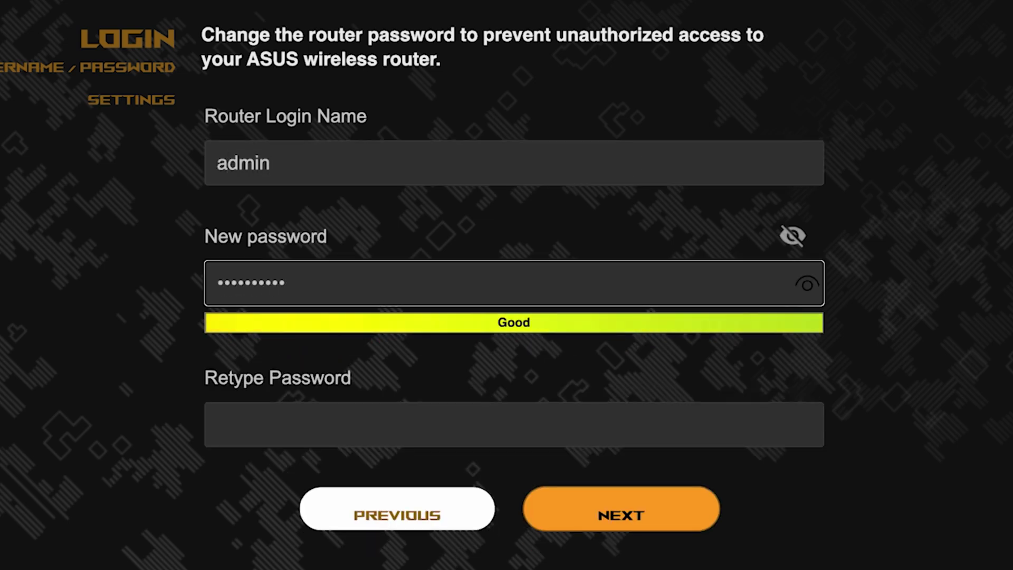
pyautogui.click(806, 285)
pyautogui.click(689, 426)
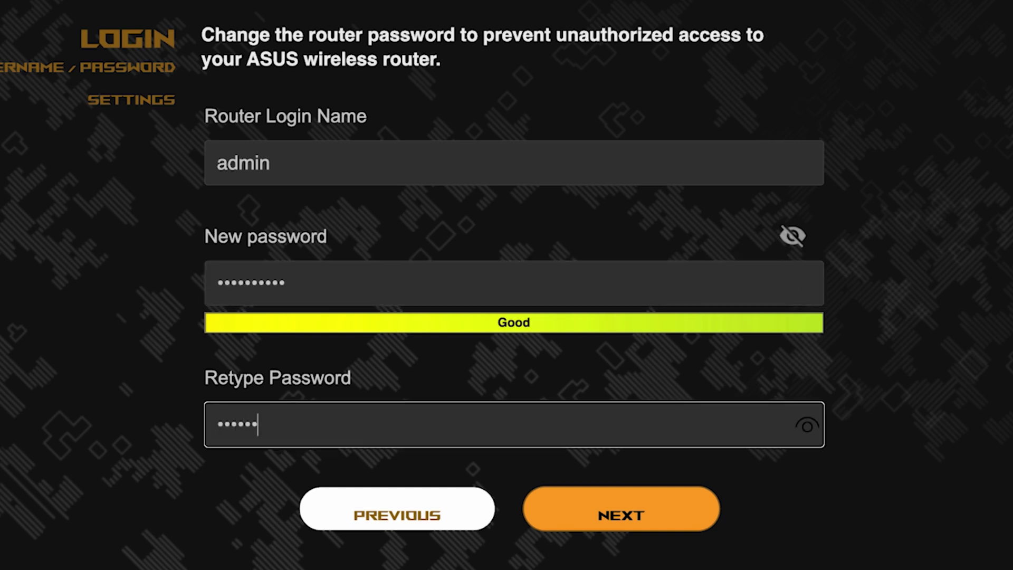
pyautogui.click(807, 427)
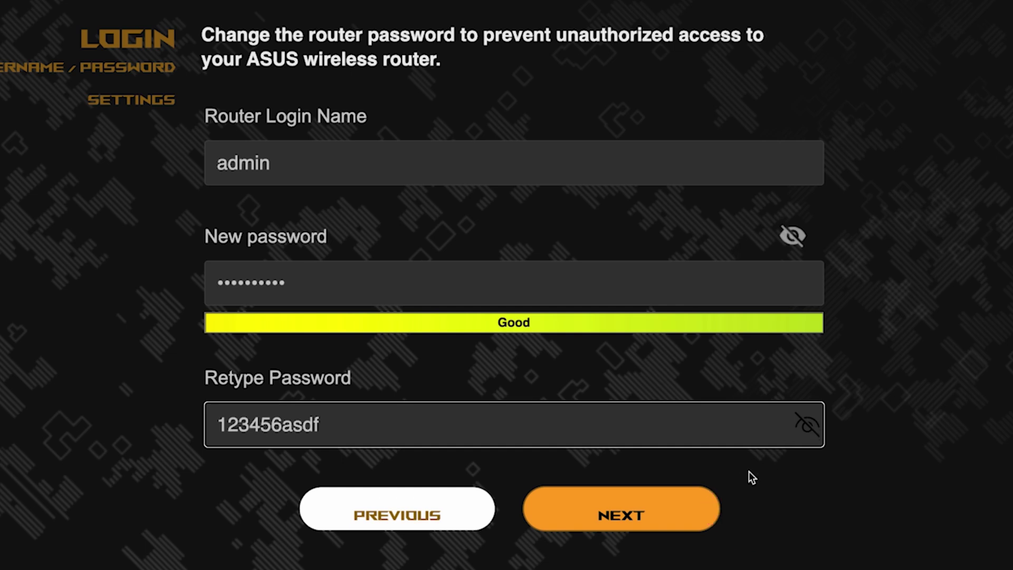
pyautogui.click(639, 515)
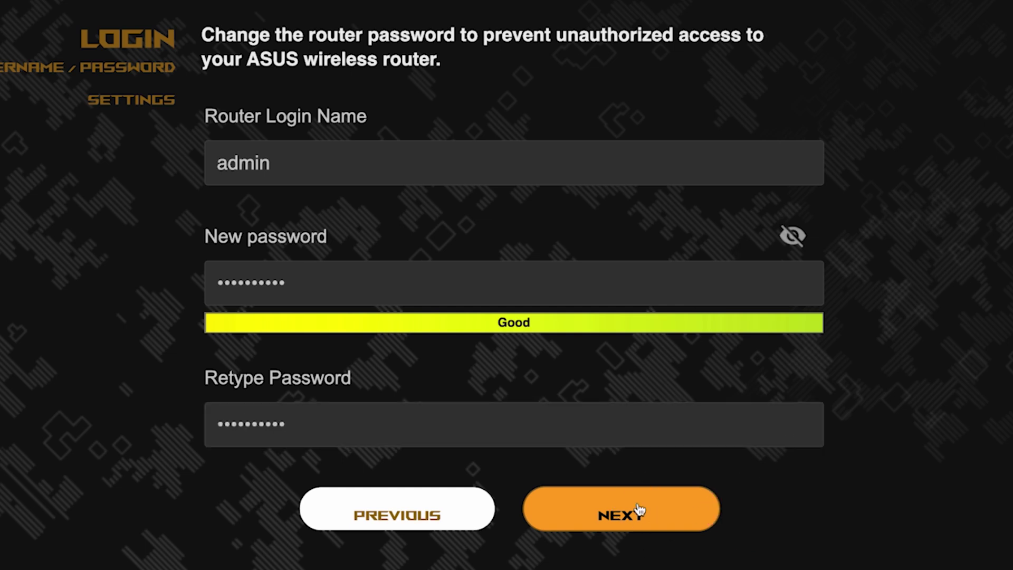
pyautogui.click(639, 510)
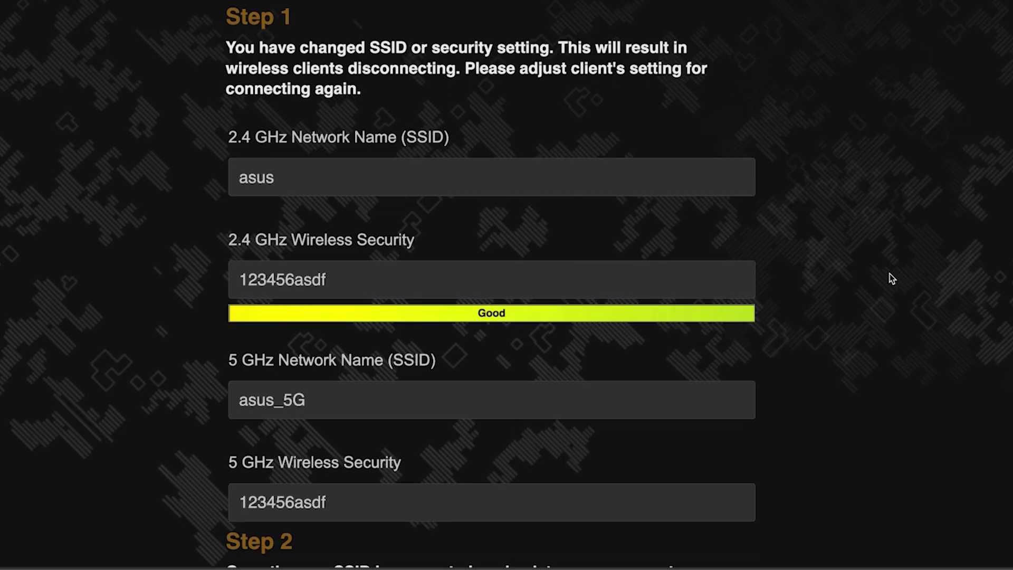
# Step: Select the ASUS network in the Wi-Fi list and connect with its security key
pyautogui.scroll(-3, 889, 279)
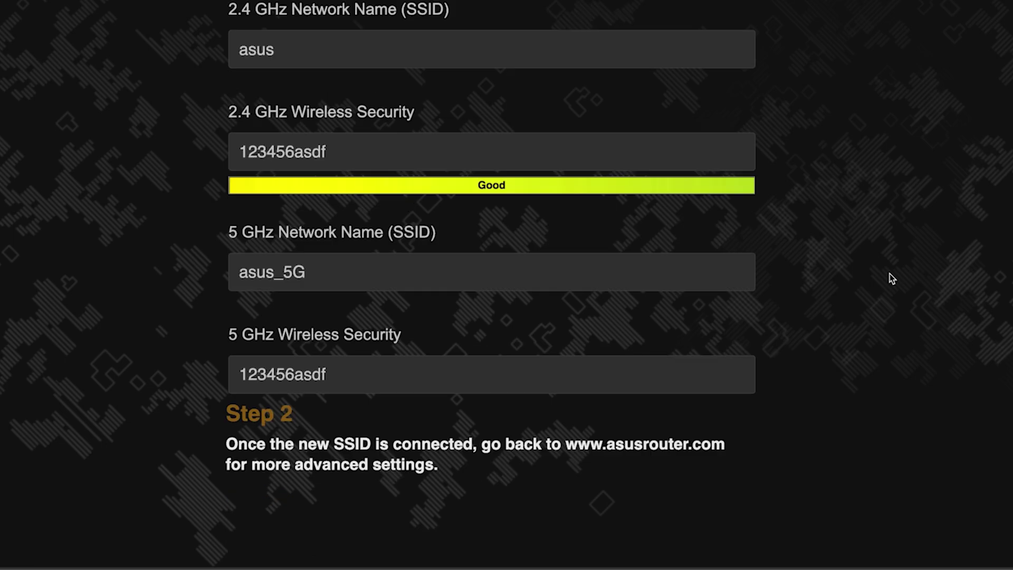
pyautogui.scroll(2, 890, 278)
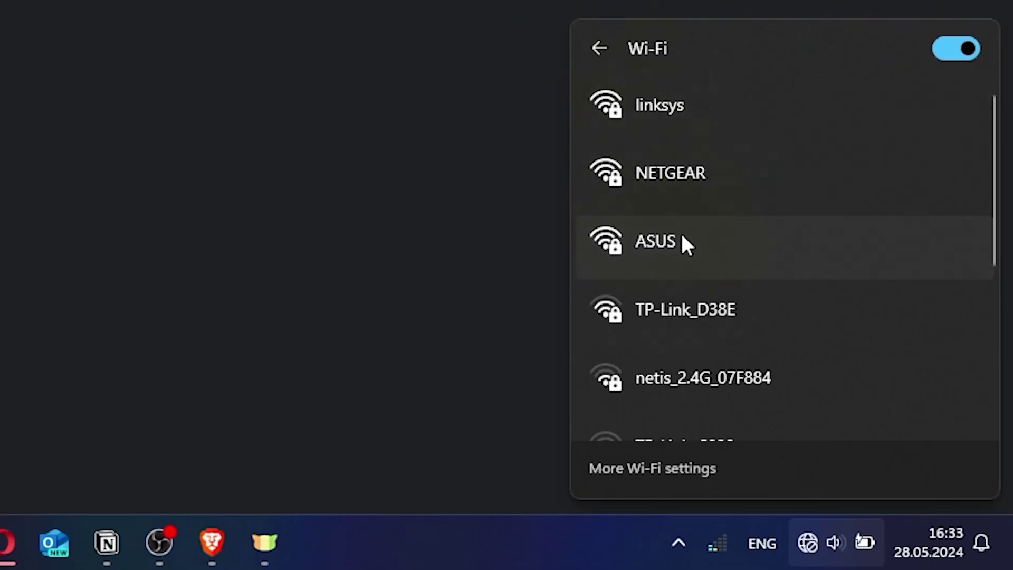
pyautogui.click(686, 244)
pyautogui.click(854, 352)
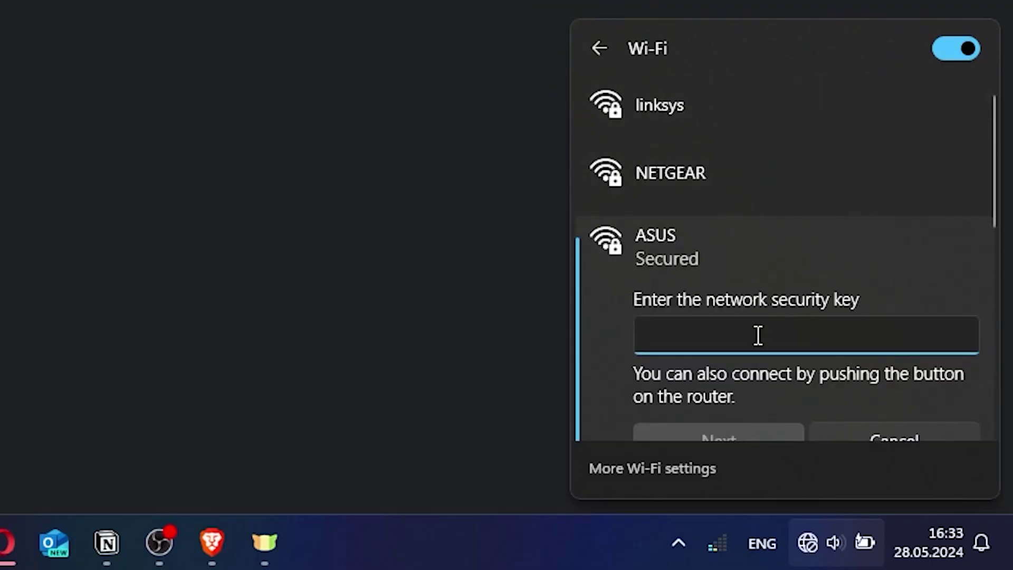
pyautogui.write('********')
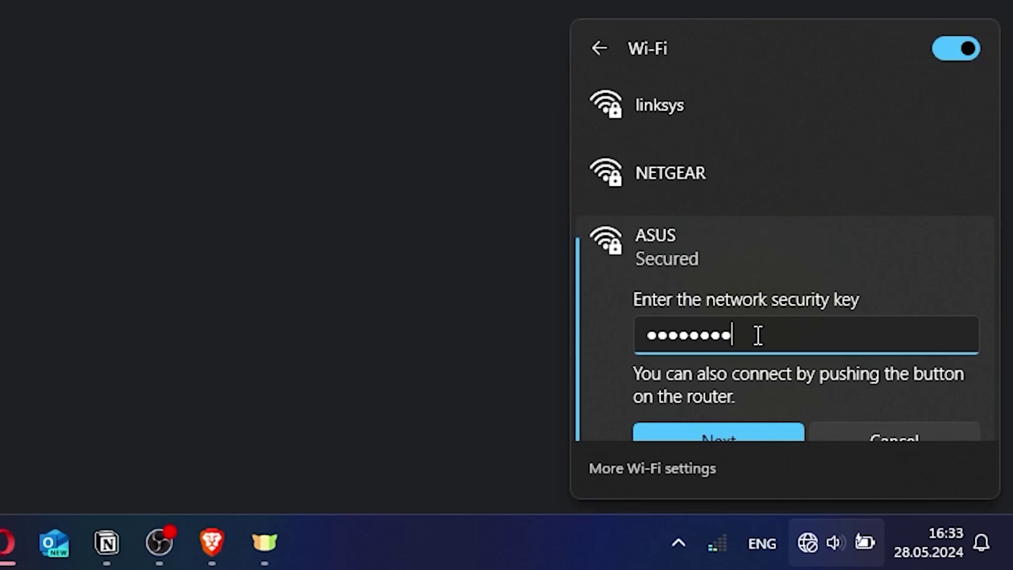
pyautogui.write('*')
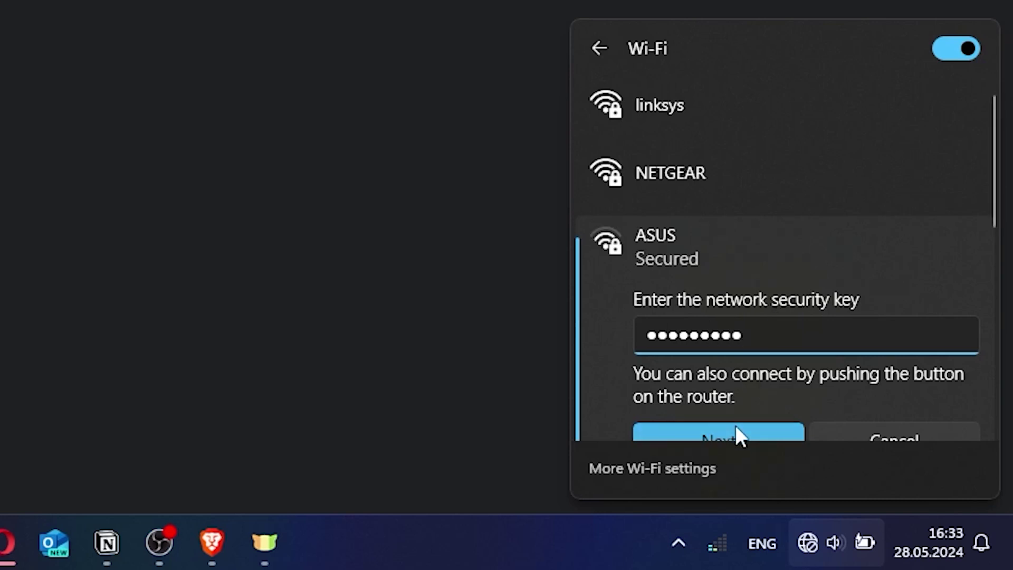
pyautogui.click(737, 428)
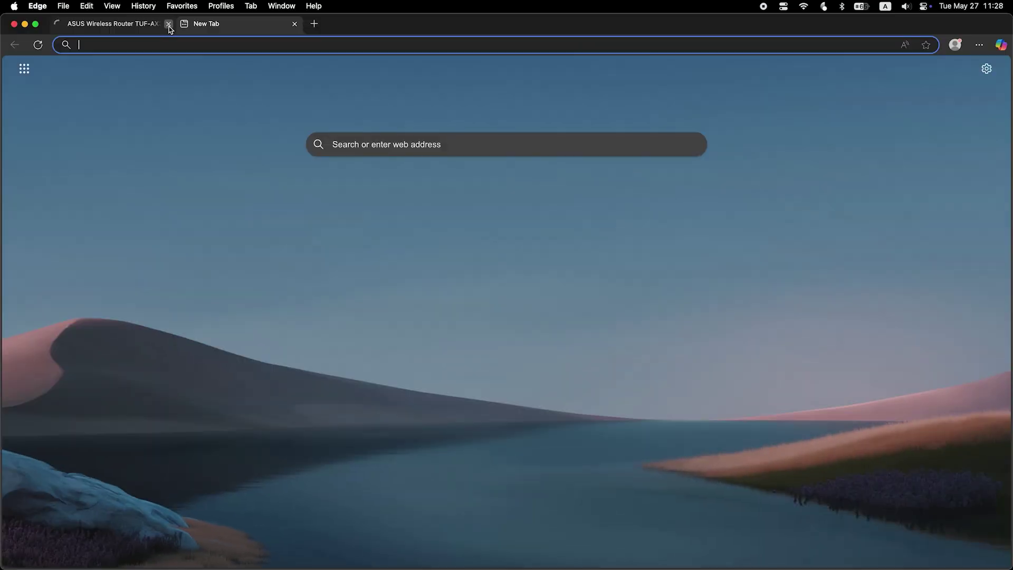
# Step: Close the stale router tab and load asusrouter.com
pyautogui.click(168, 24)
pyautogui.write('asusr')
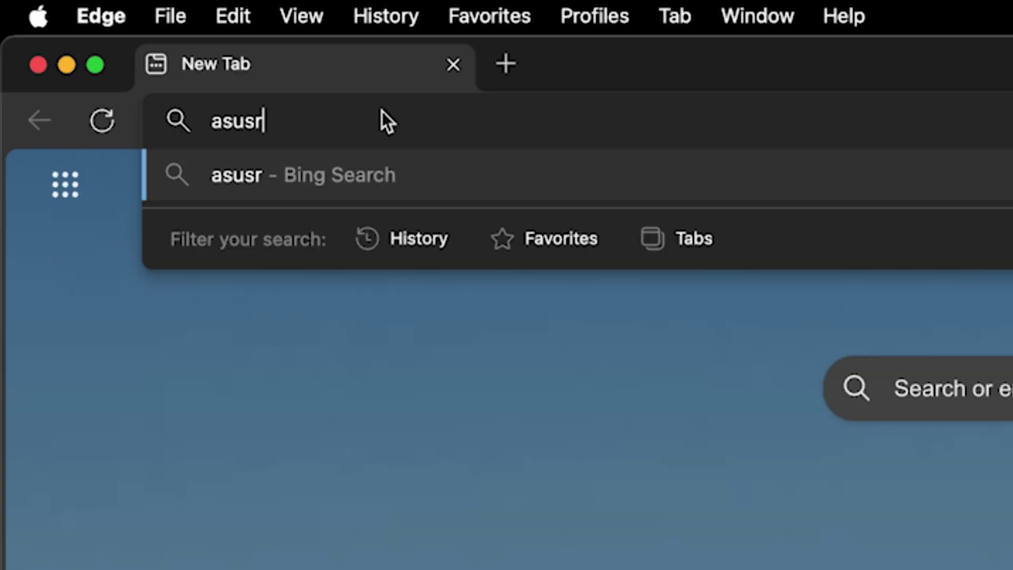
pyautogui.write('outer.com')
pyautogui.press('Return')
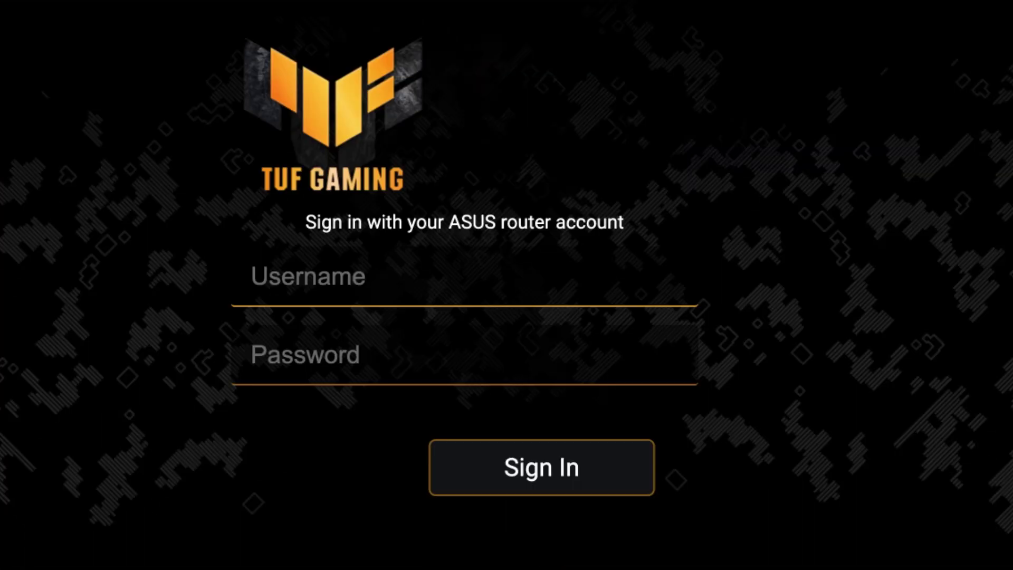
# Step: Sign in as 'admin' with the router password and confirm a router reboot
pyautogui.write('ad')
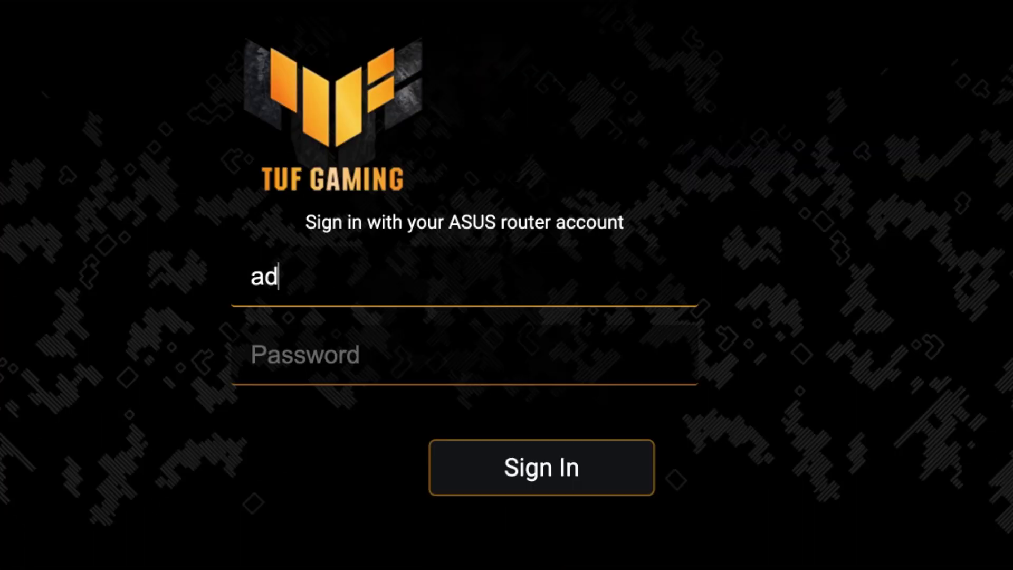
pyautogui.write('min')
pyautogui.press('Tab')
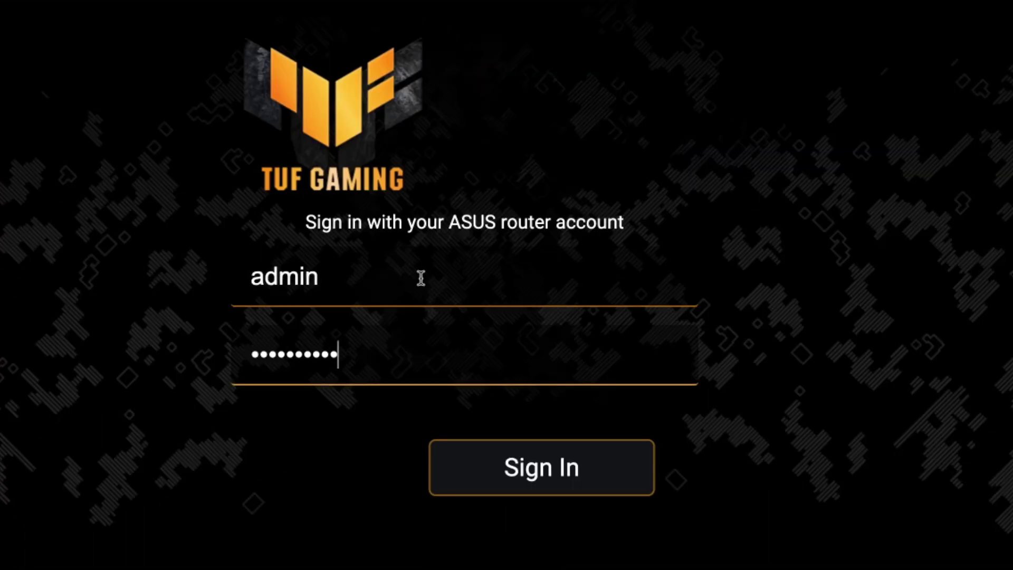
pyautogui.click(556, 474)
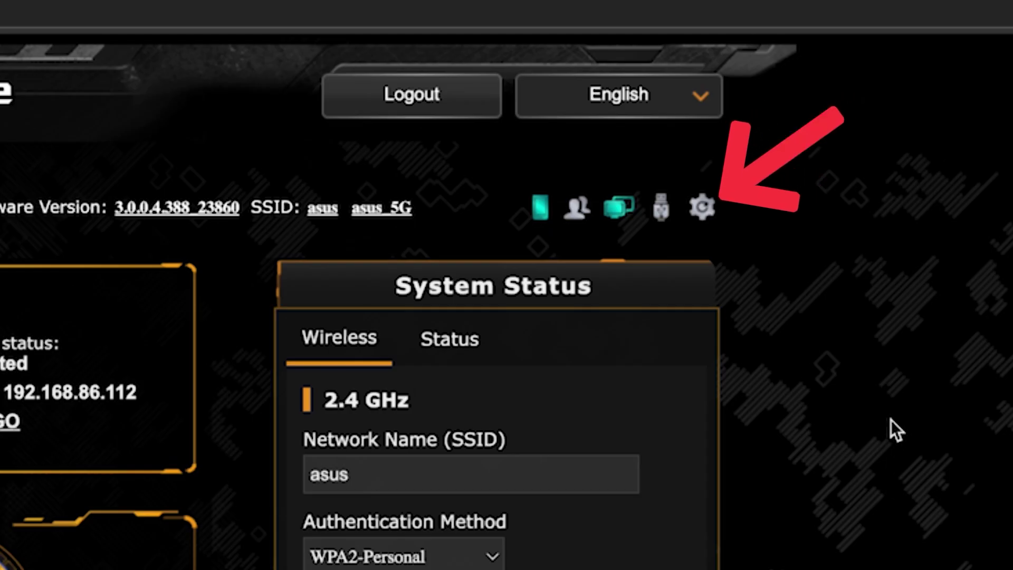
pyautogui.click(701, 209)
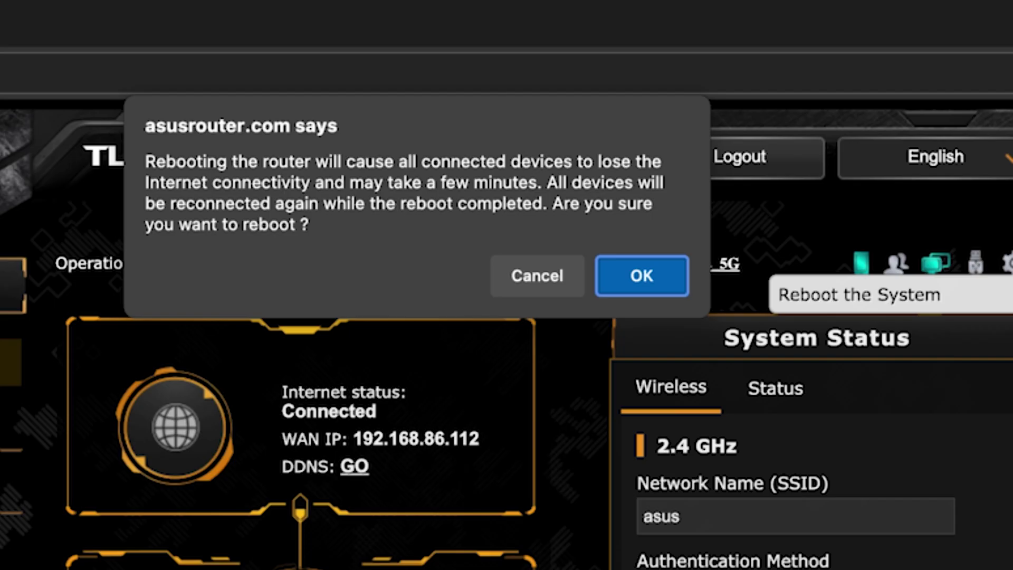
pyautogui.click(663, 274)
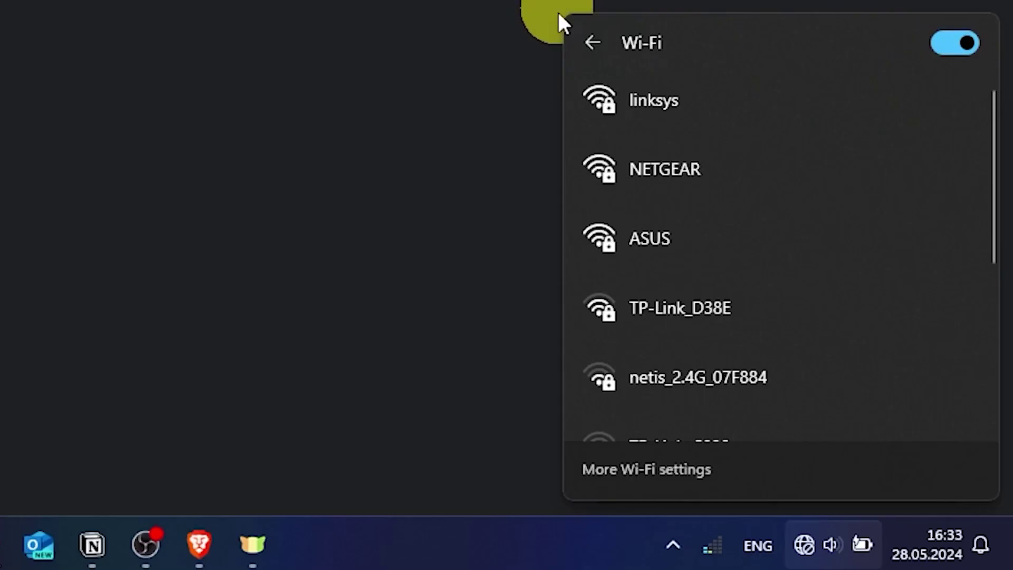
# Step: Reconnect the PC to the ASUS network using its security key
pyautogui.click(676, 232)
pyautogui.click(850, 345)
pyautogui.write('**********')
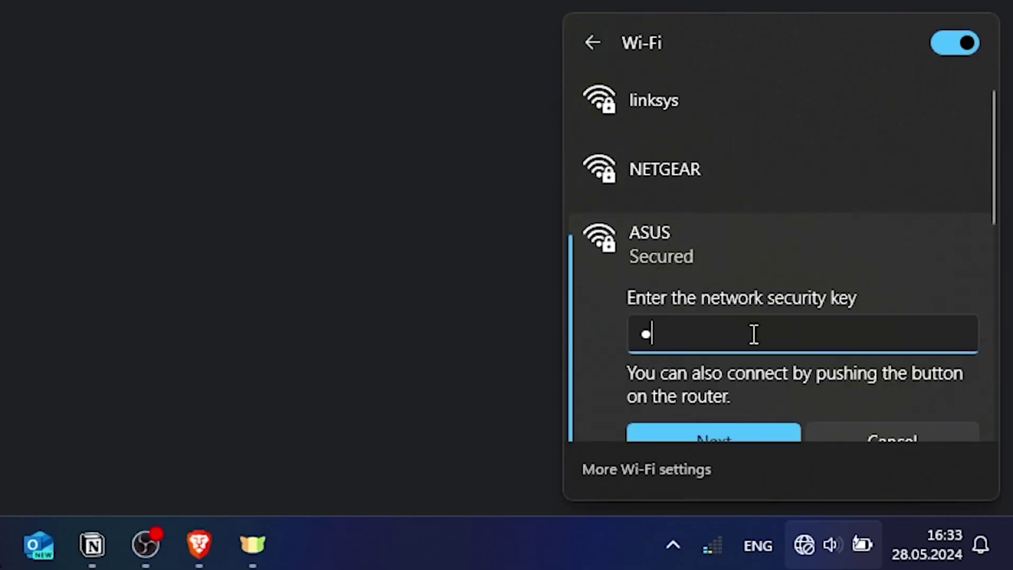
pyautogui.click(733, 424)
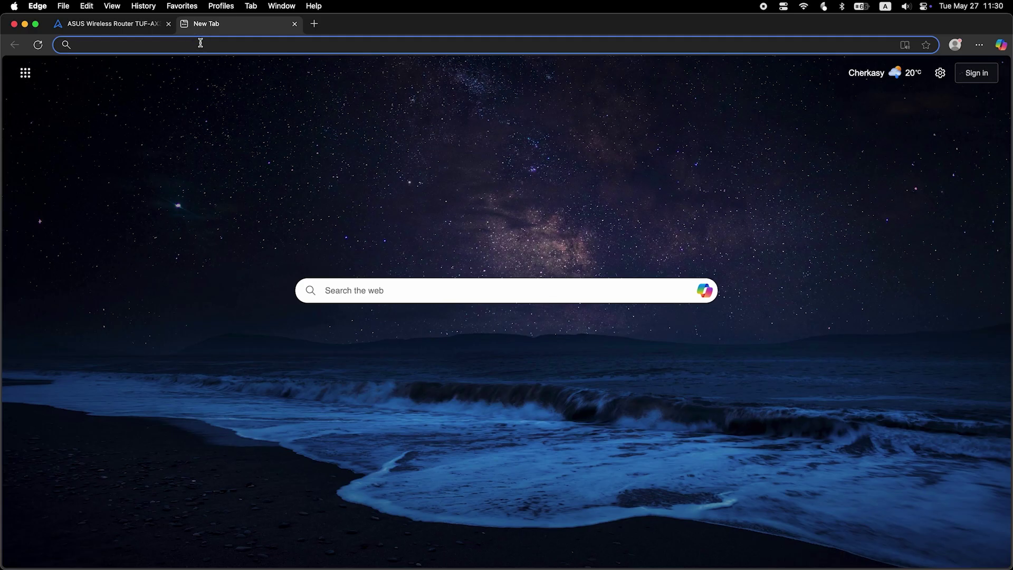
# Step: Search the web for 'fff' to confirm internet access works
pyautogui.write('fff')
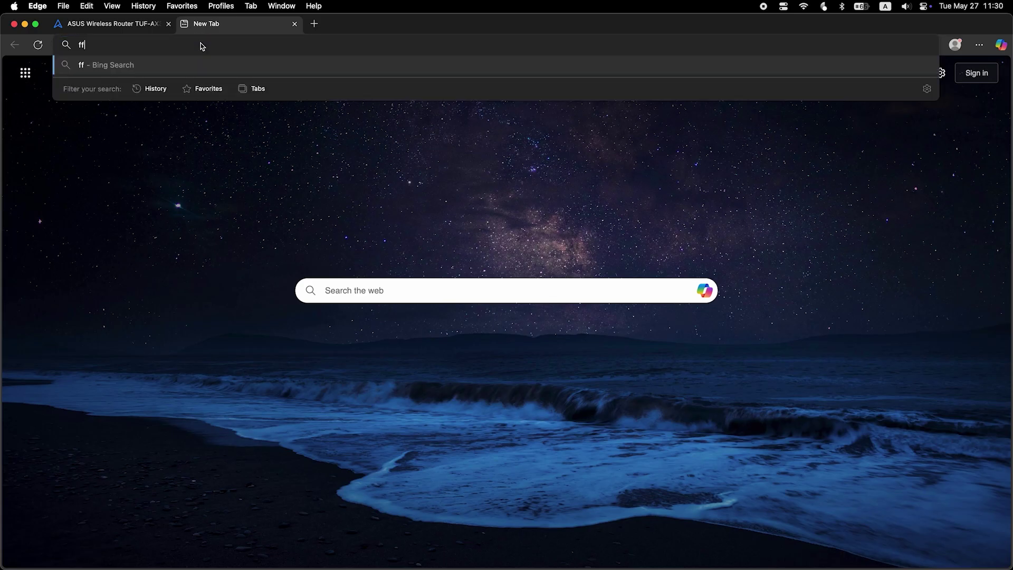
pyautogui.press('Return')
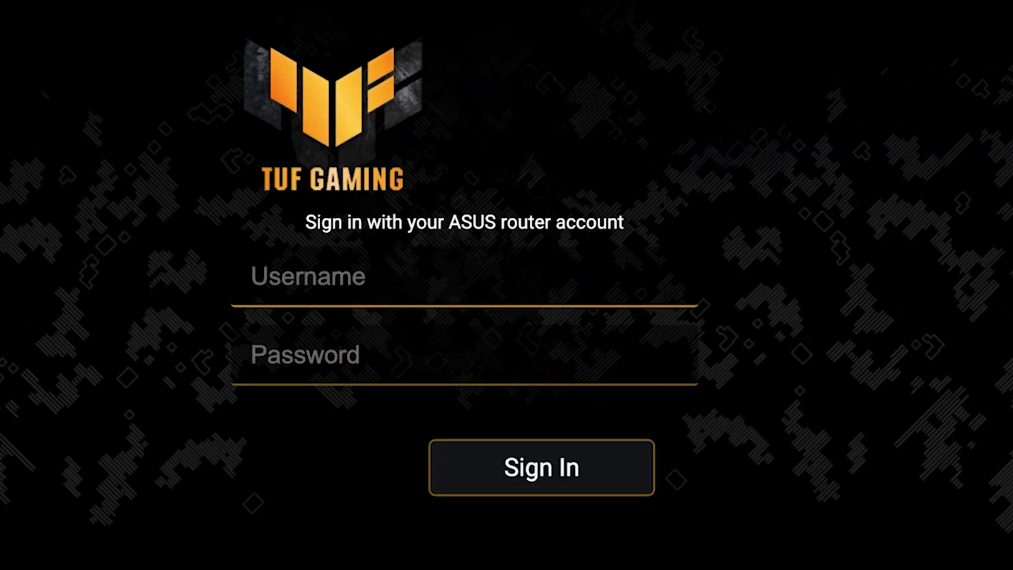
# Step: Sign back in to the router with the administrator username and password
pyautogui.click(619, 287)
pyautogui.write('admin')
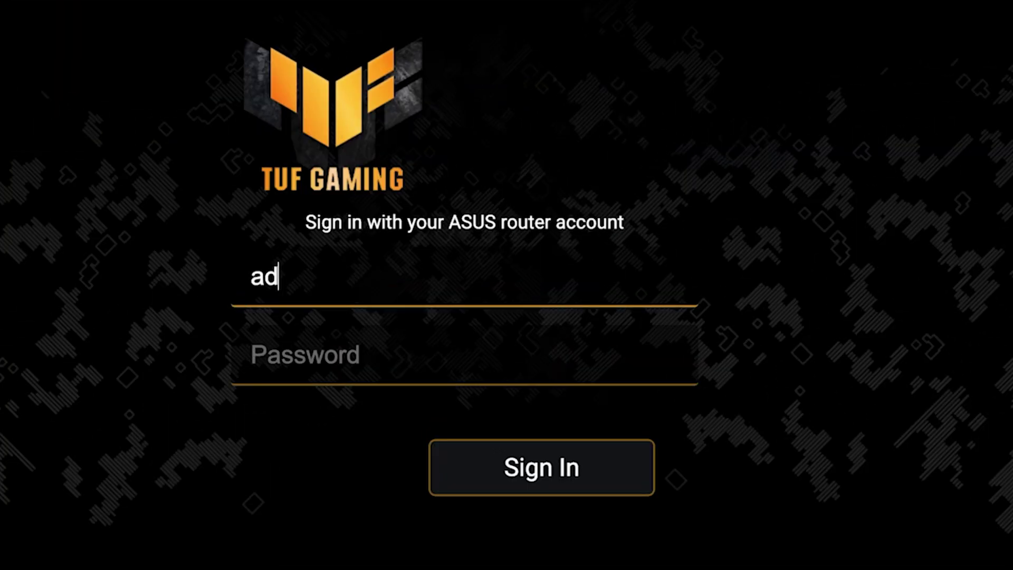
pyautogui.press('Tab')
pyautogui.write('a*********')
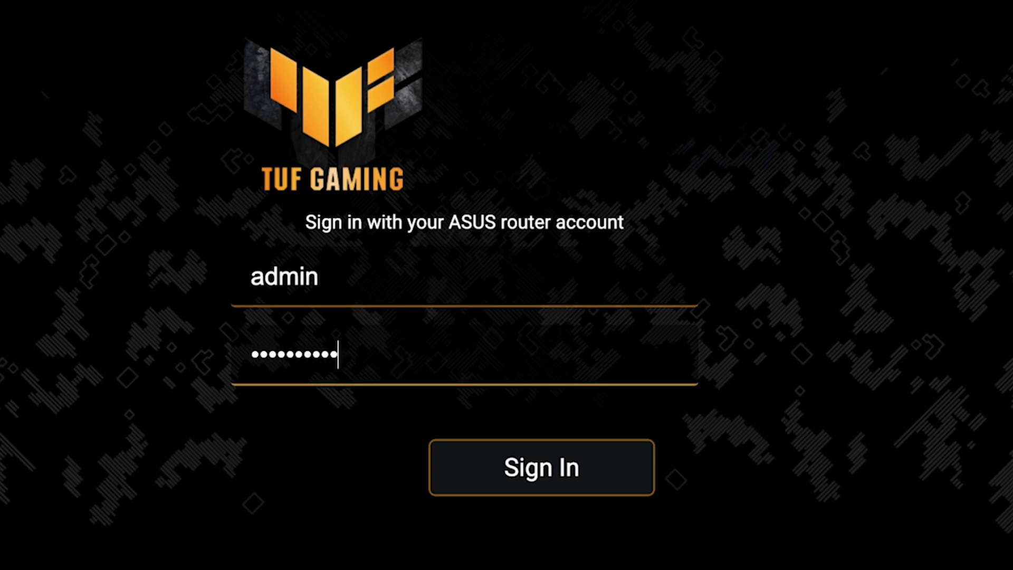
pyautogui.press('Return')
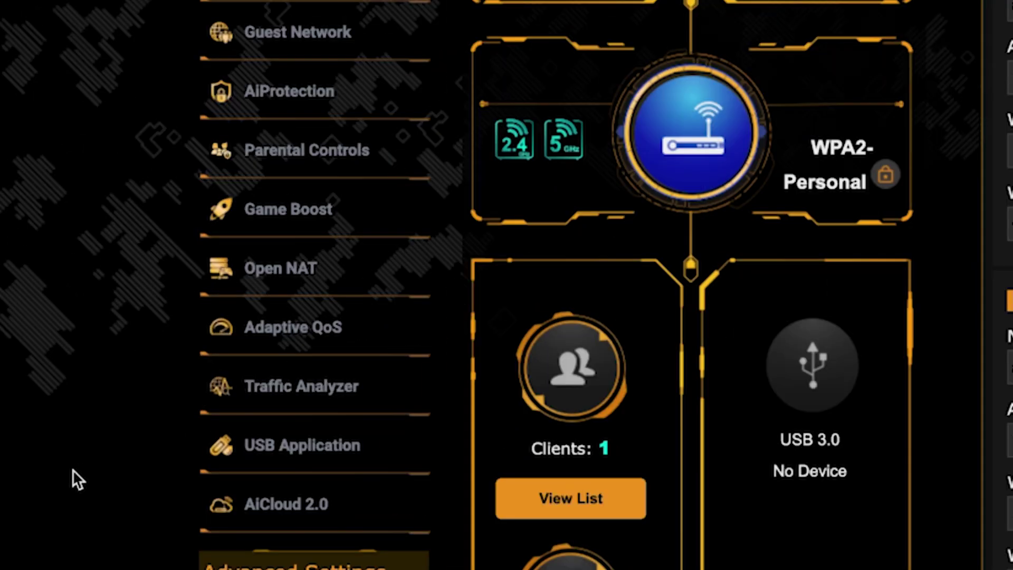
# Step: Open the WAN Internet Connection page from Advanced Settings
pyautogui.scroll(-3, 160, 408)
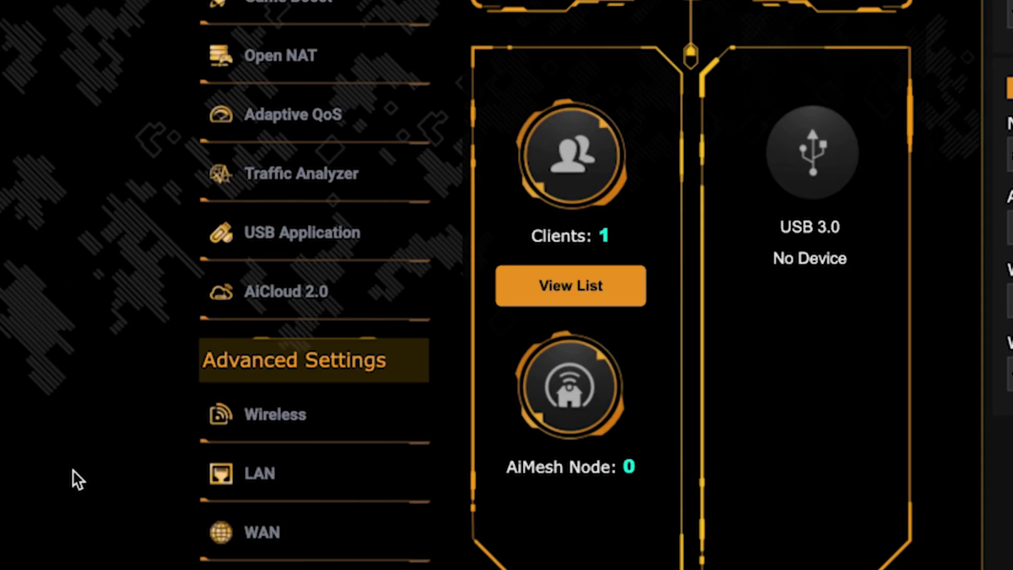
pyautogui.scroll(-5, 72, 469)
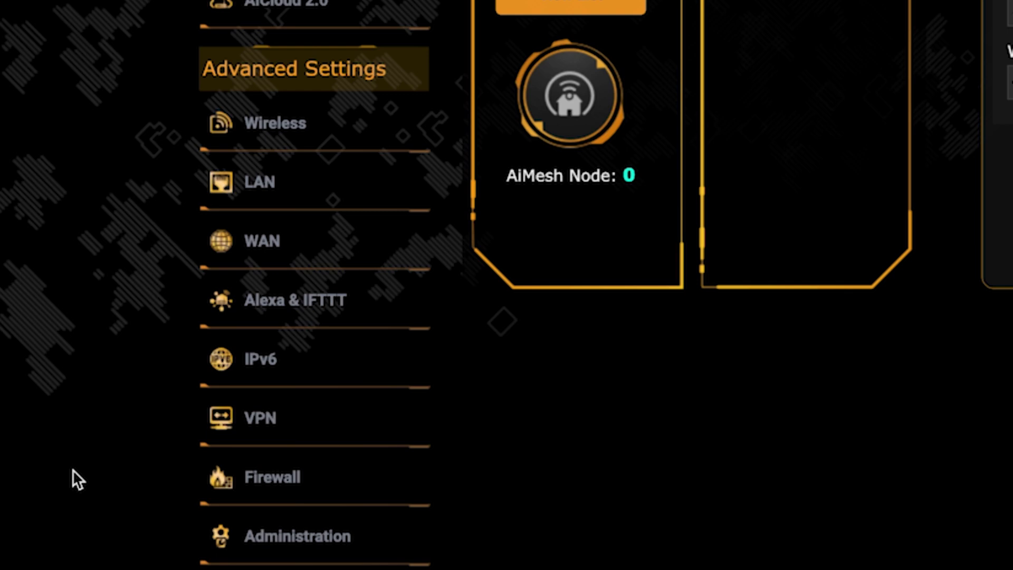
pyautogui.click(327, 248)
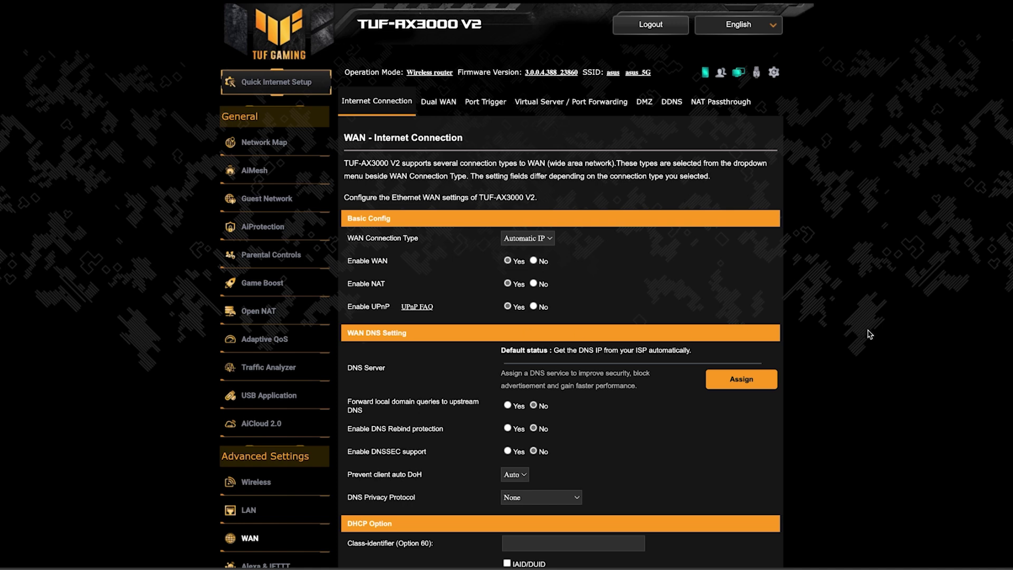
# Step: Clone this computer's MAC address into the WAN MAC Address field, apply it, and reboot the router
pyautogui.scroll(-6, 869, 334)
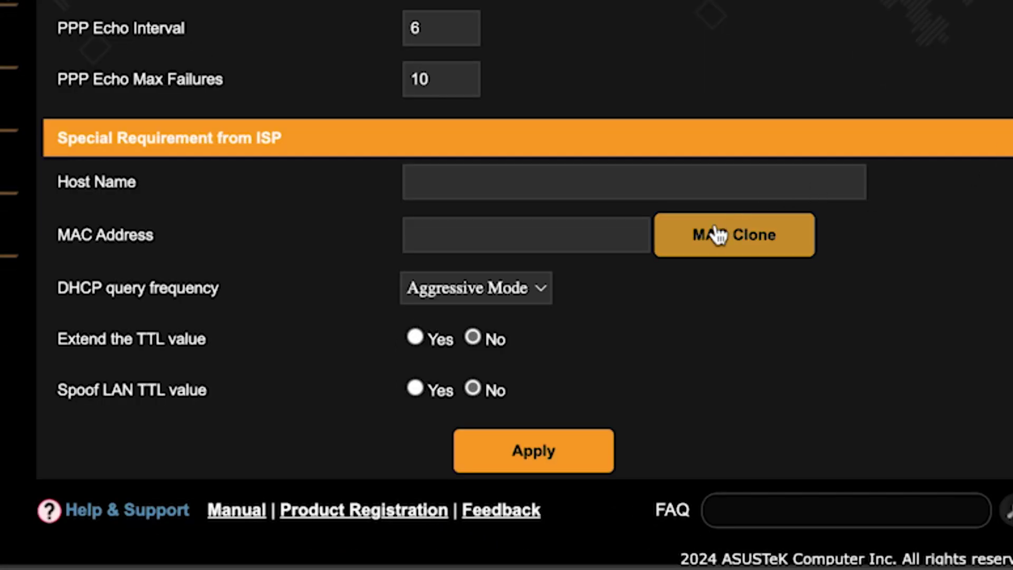
pyautogui.click(715, 234)
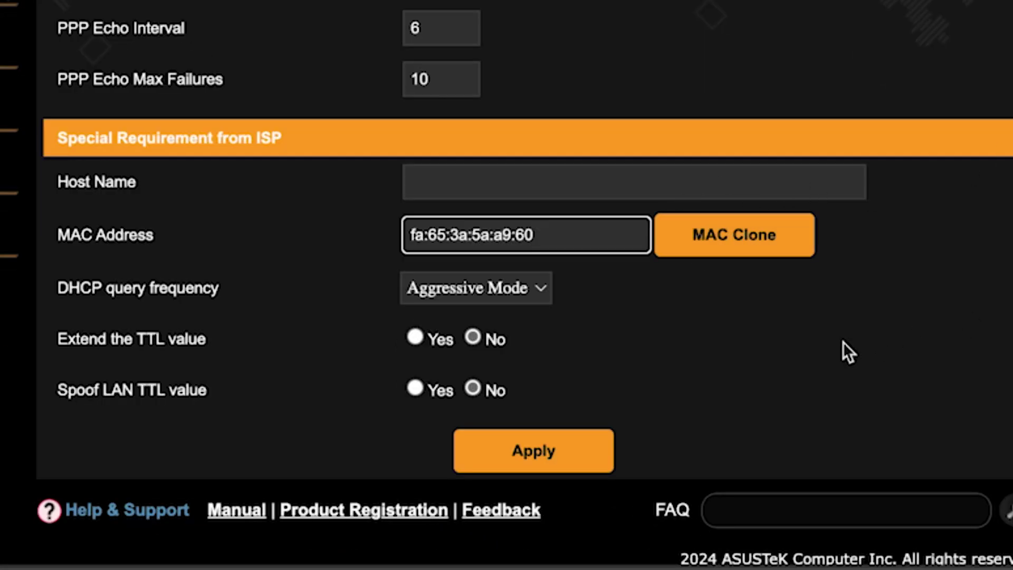
pyautogui.click(542, 448)
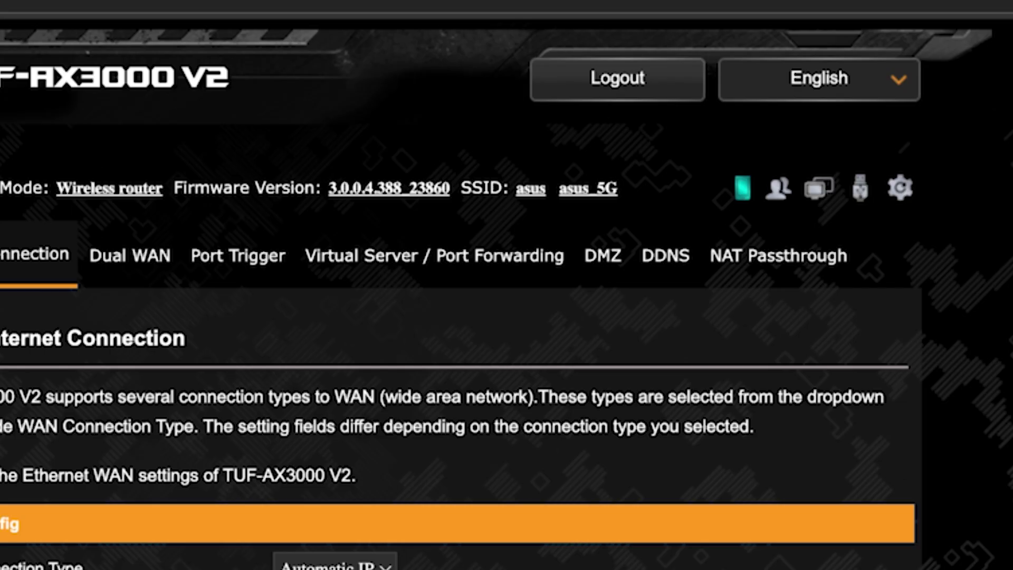
pyautogui.click(901, 189)
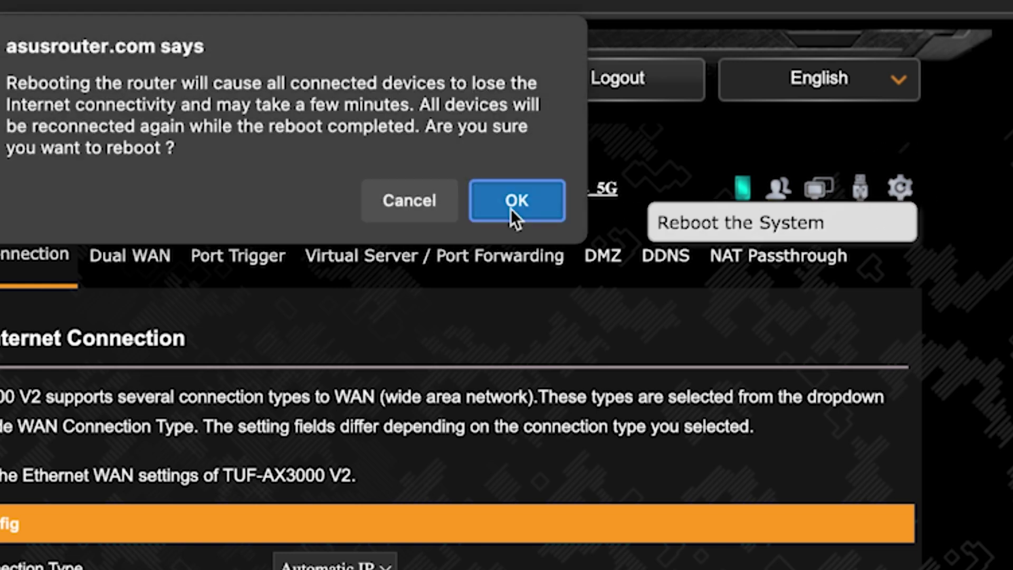
pyautogui.click(511, 208)
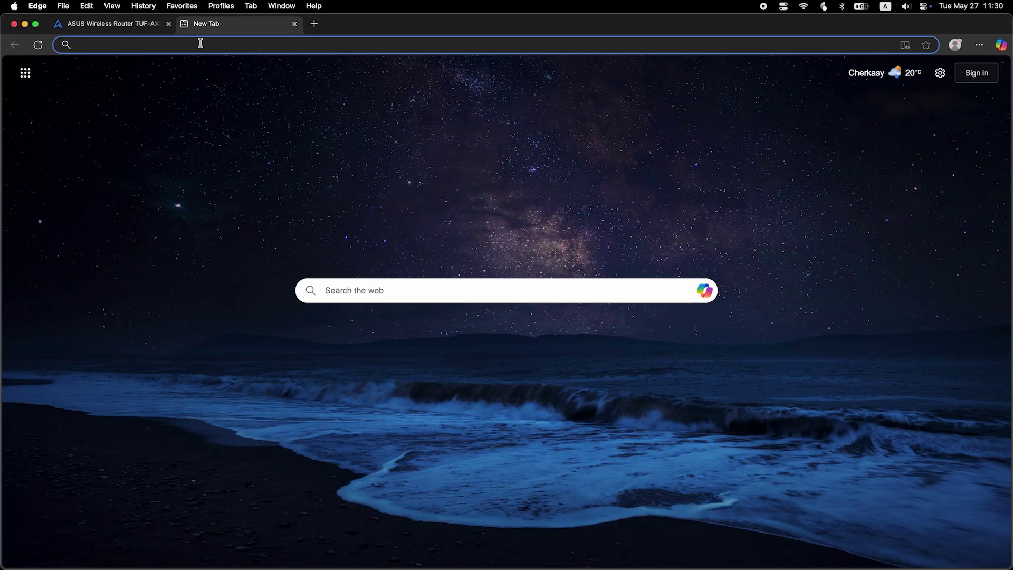
# Step: Run a Bing web search for 'fff' to confirm the internet connection works
pyautogui.write('fff')
pyautogui.press('Return')
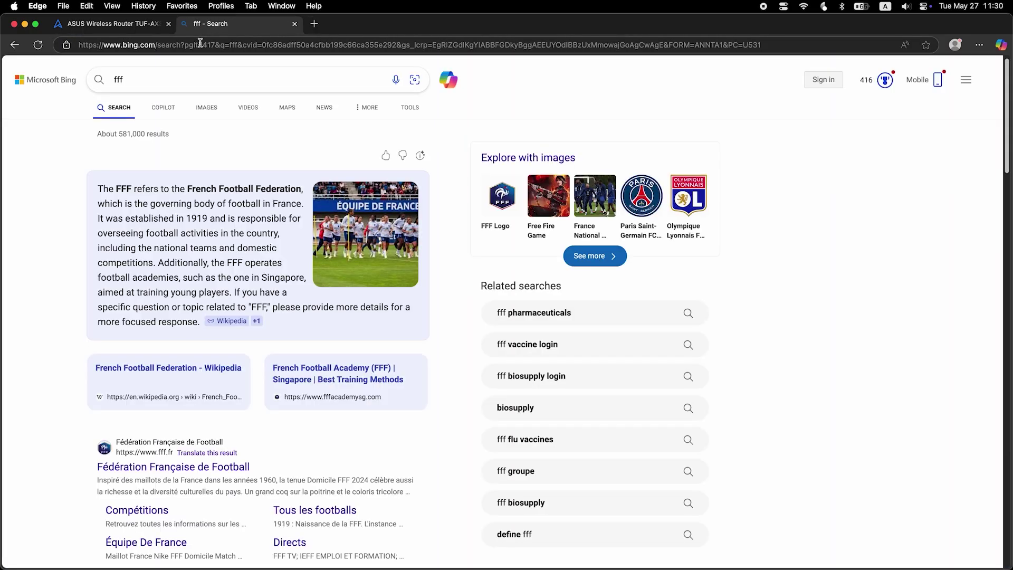